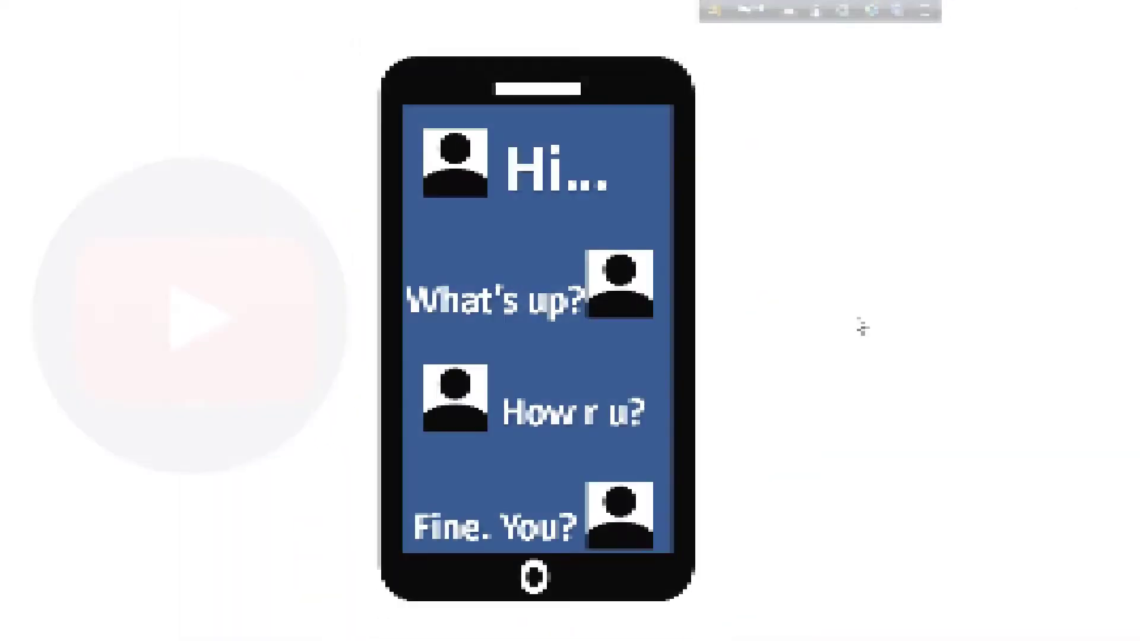
# Step: Advance the slideshow past the phone slide to its end and return to Normal view
pyautogui.click(851, 319)
pyautogui.click(852, 318)
pyautogui.click(852, 319)
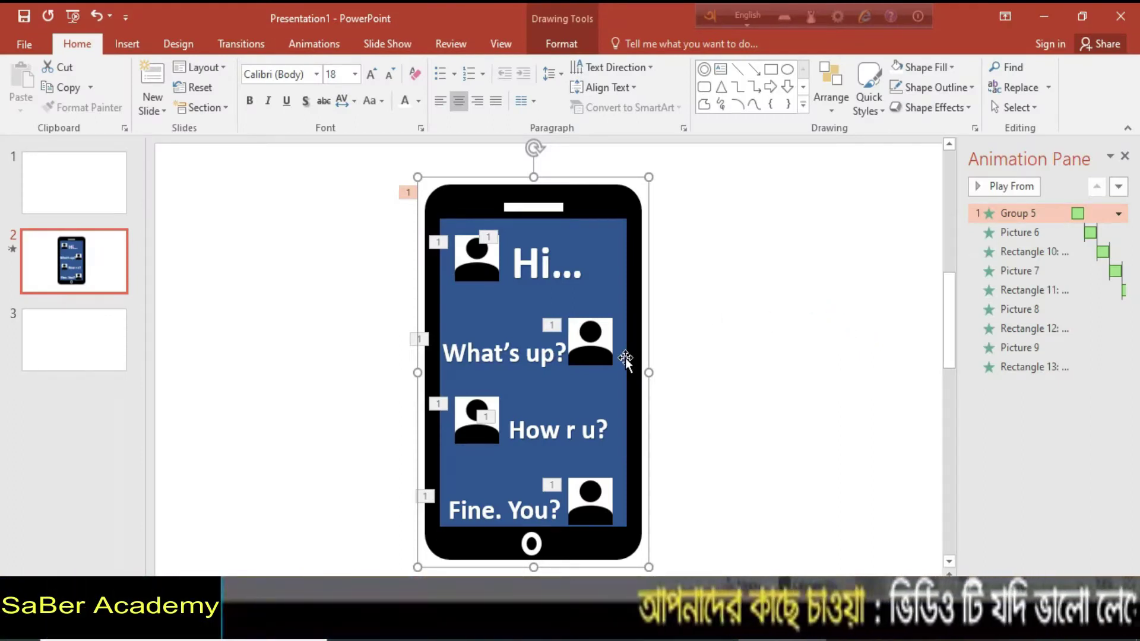
# Step: Delete the old third slide and insert a new Blank-layout slide in its place
pyautogui.click(99, 357)
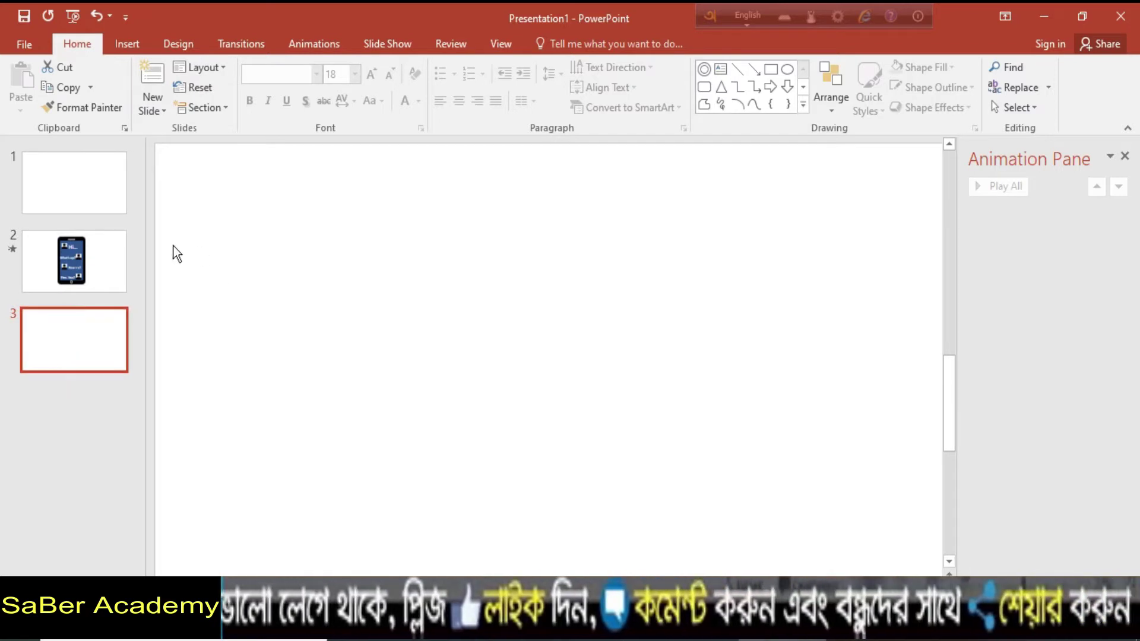
pyautogui.rightClick(104, 333)
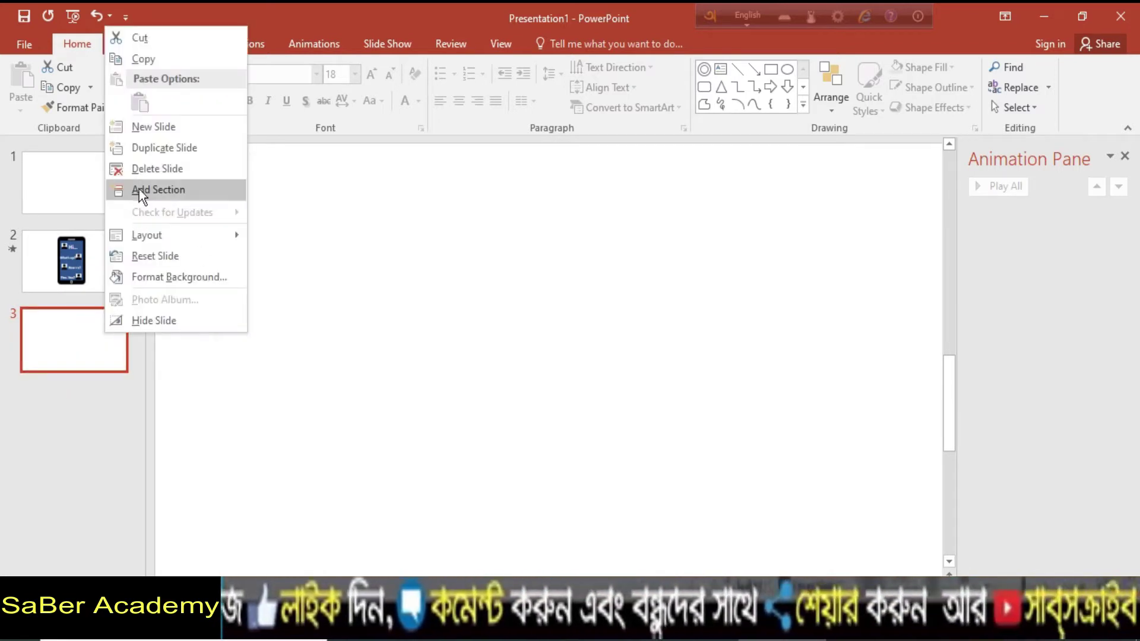
pyautogui.click(142, 170)
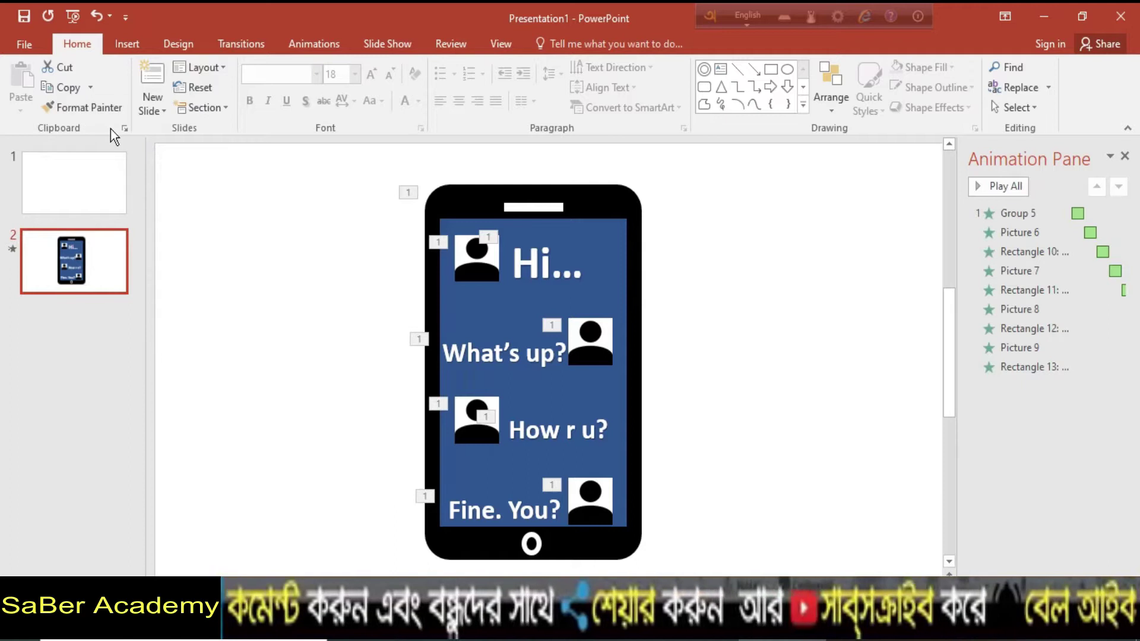
pyautogui.click(155, 112)
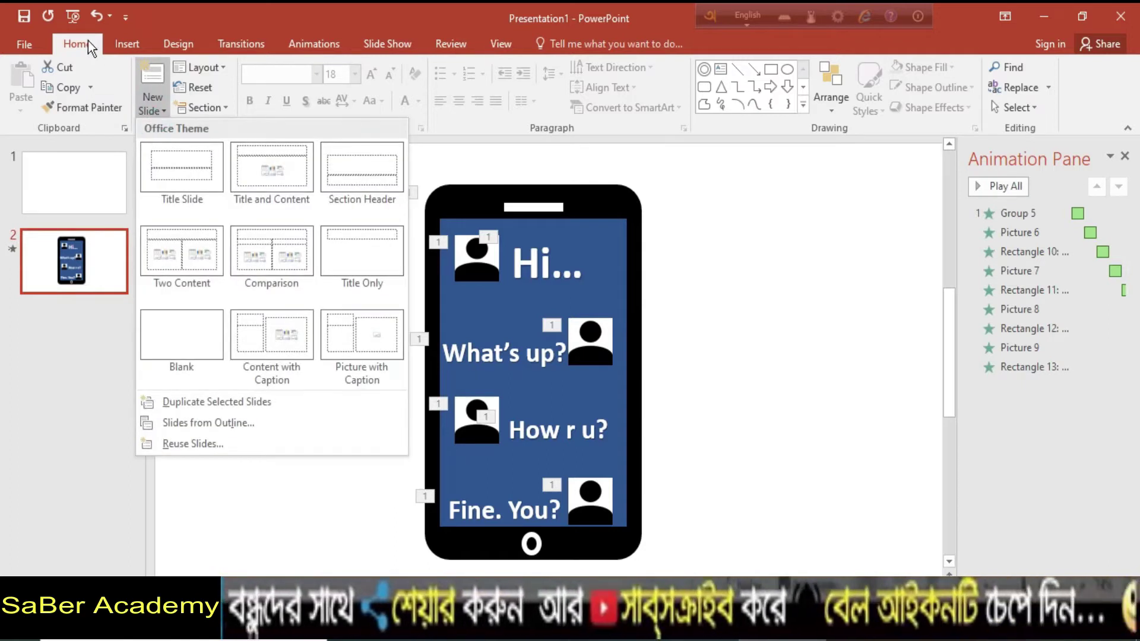
pyautogui.click(190, 339)
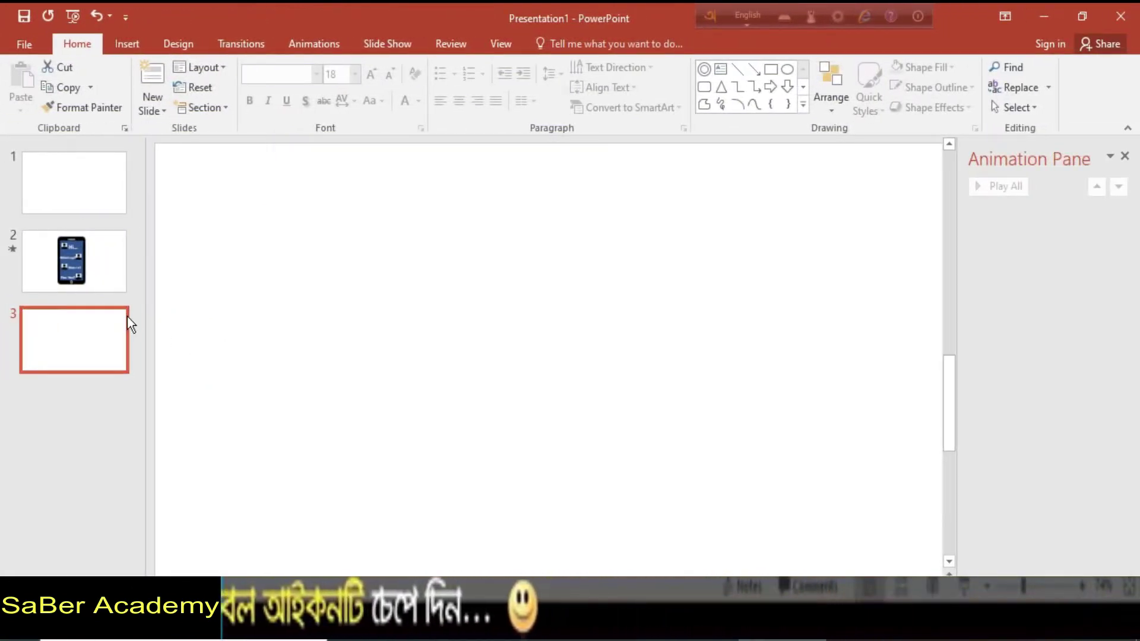
# Step: Draw a tall rounded rectangle on slide 3, then adjust its position and corner rounding
pyautogui.click(127, 43)
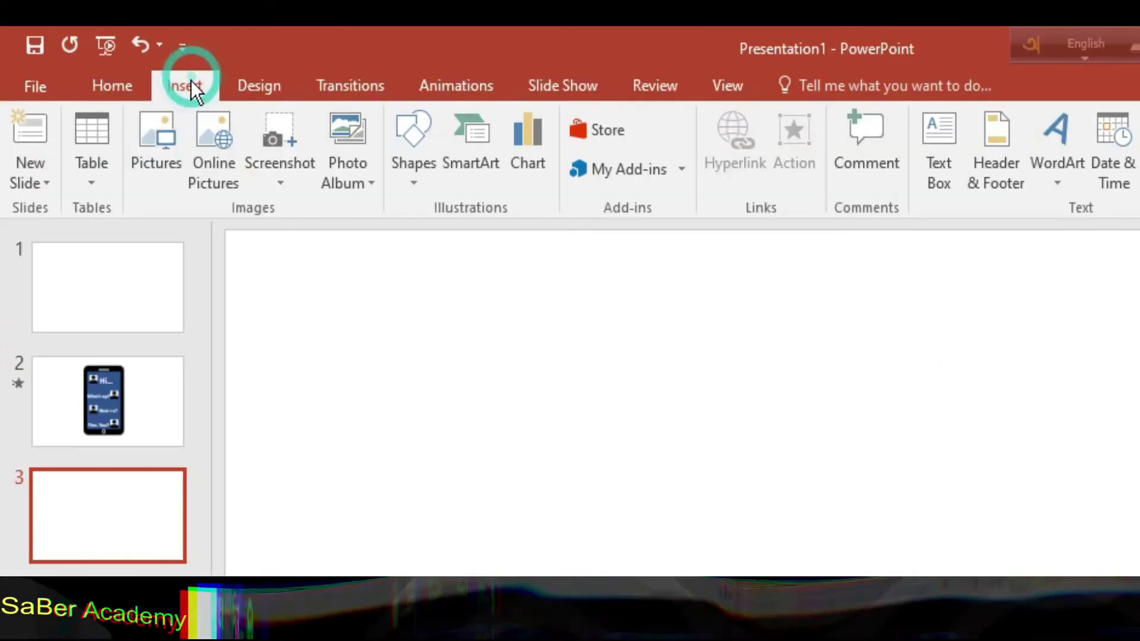
pyautogui.click(287, 83)
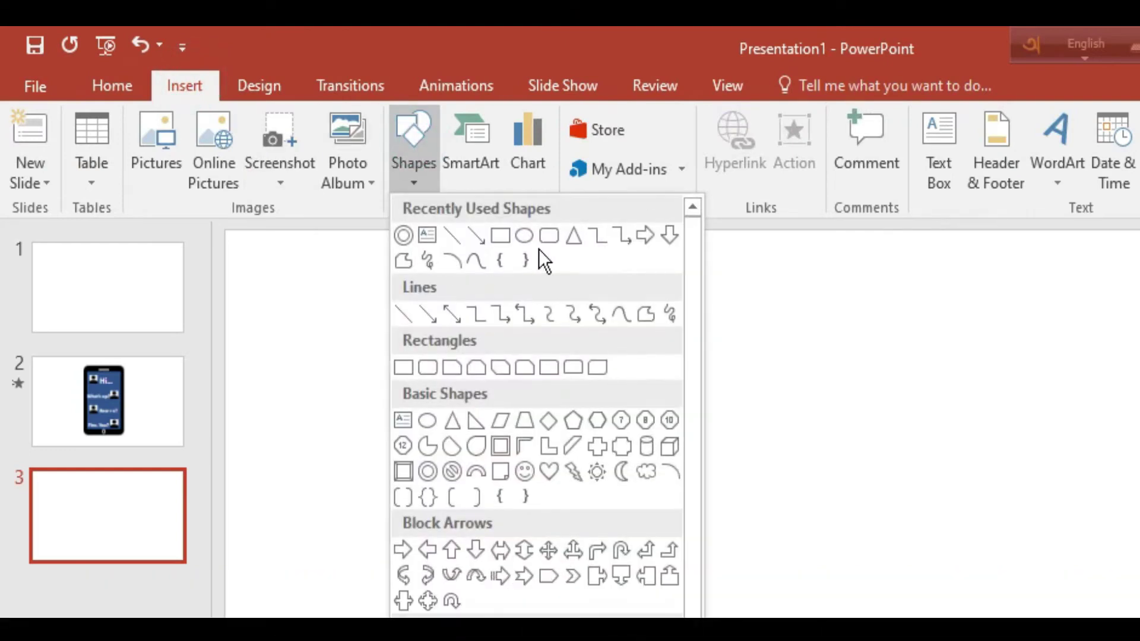
pyautogui.click(547, 237)
pyautogui.moveTo(612, 275)
pyautogui.mouseDown()
pyautogui.moveTo(912, 617)
pyautogui.moveTo(633, 561)
pyautogui.mouseUp()
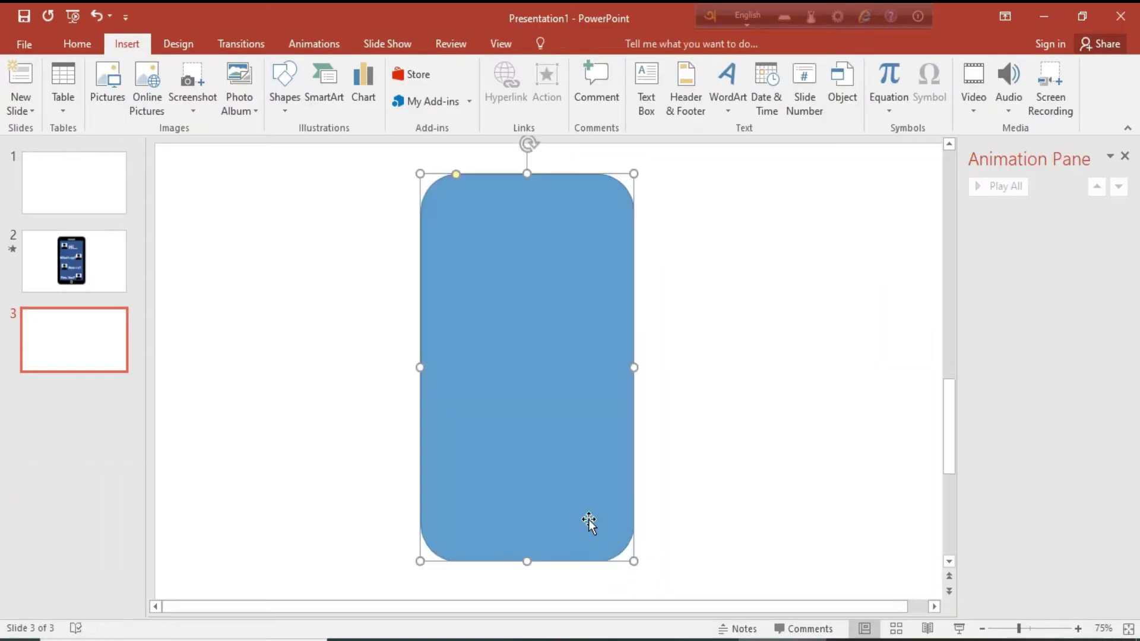
pyautogui.moveTo(558, 482); pyautogui.dragTo(552, 471)
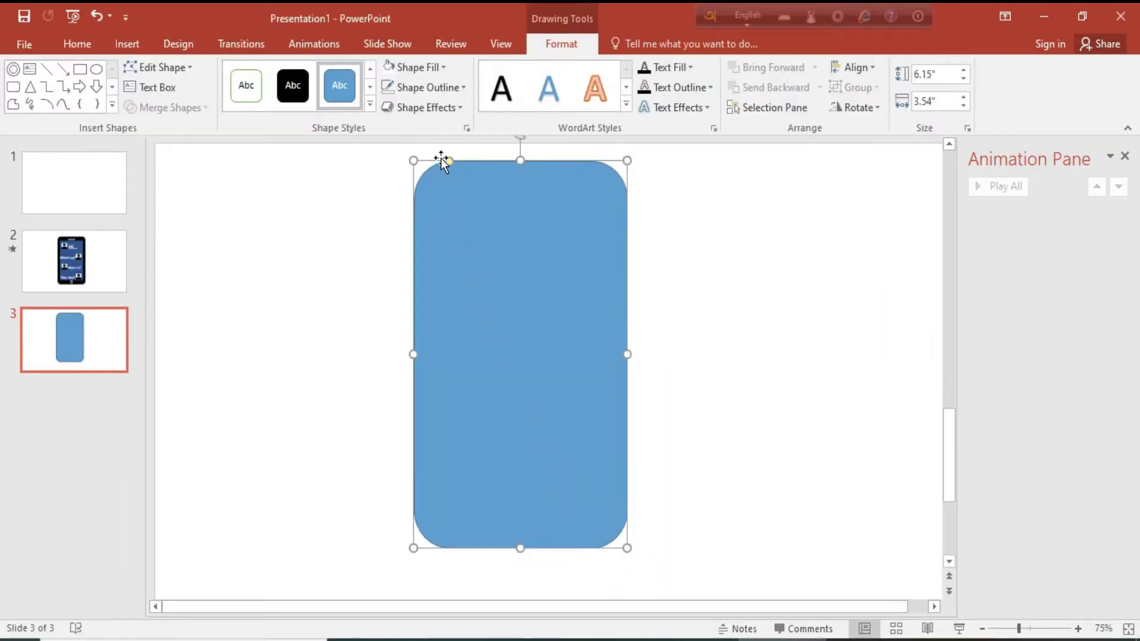
pyautogui.moveTo(448, 165); pyautogui.dragTo(442, 173)
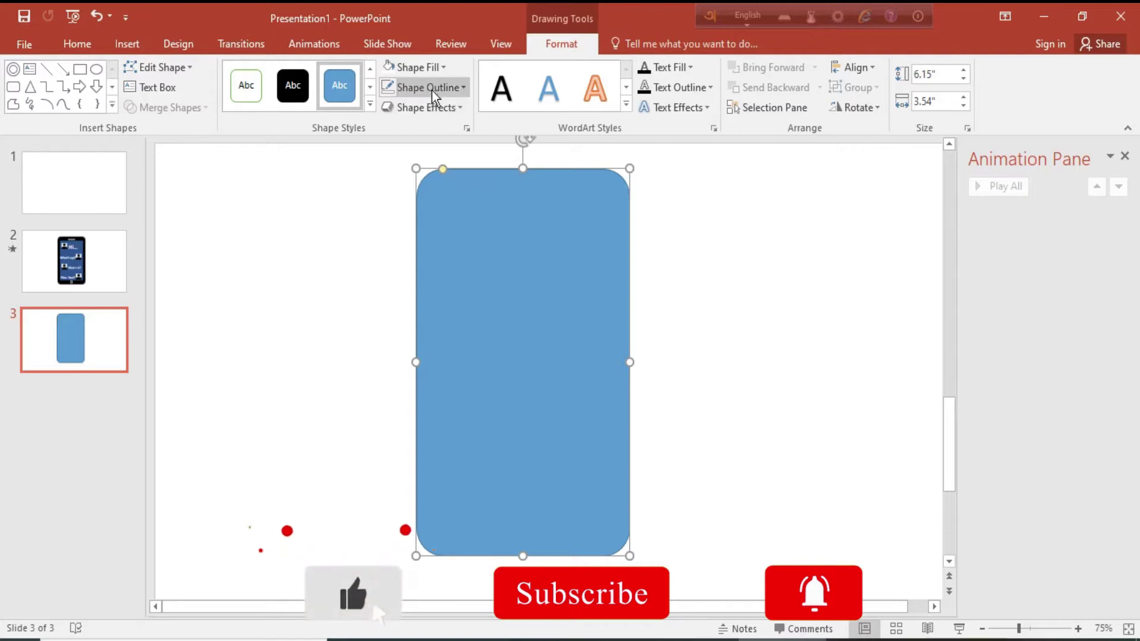
# Step: Give the rounded rectangle no outline and a solid black fill
pyautogui.click(432, 89)
pyautogui.click(461, 244)
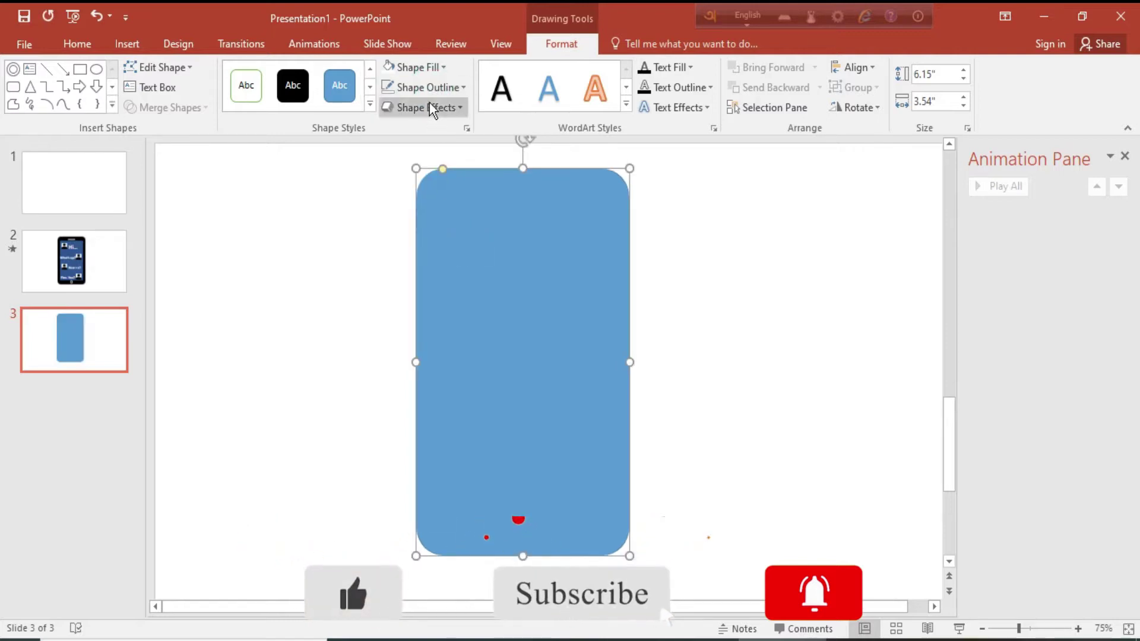
pyautogui.click(429, 68)
pyautogui.click(401, 107)
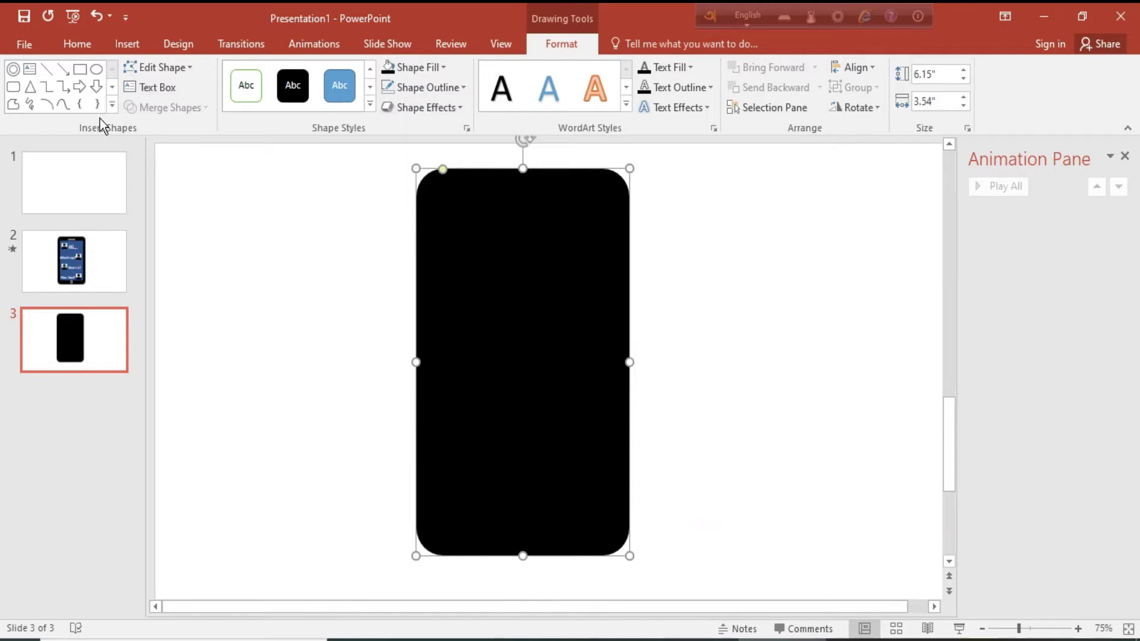
# Step: Draw a thin bar centred at the phone's top with no outline and white fill
pyautogui.click(82, 74)
pyautogui.moveTo(455, 199); pyautogui.dragTo(505, 206)
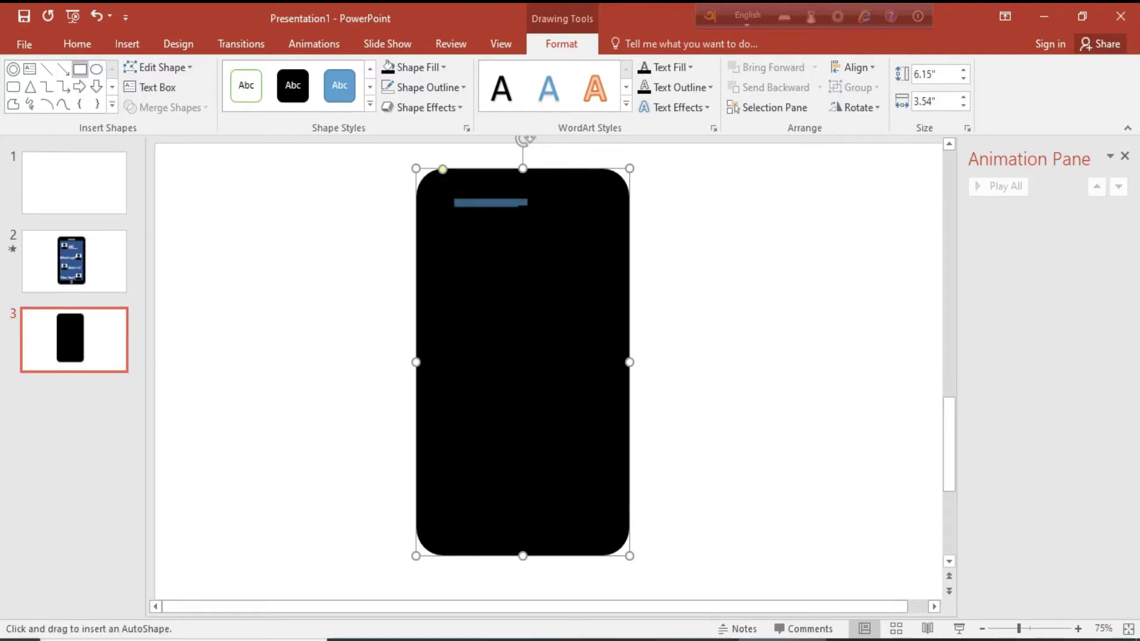
pyautogui.moveTo(497, 198); pyautogui.dragTo(528, 194)
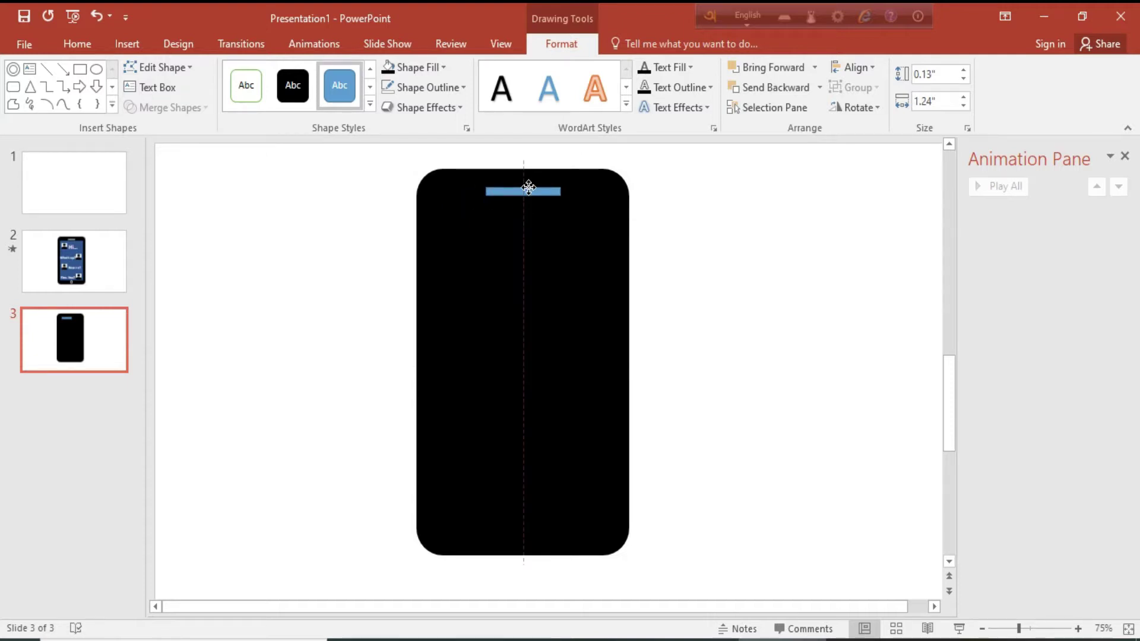
pyautogui.click(430, 87)
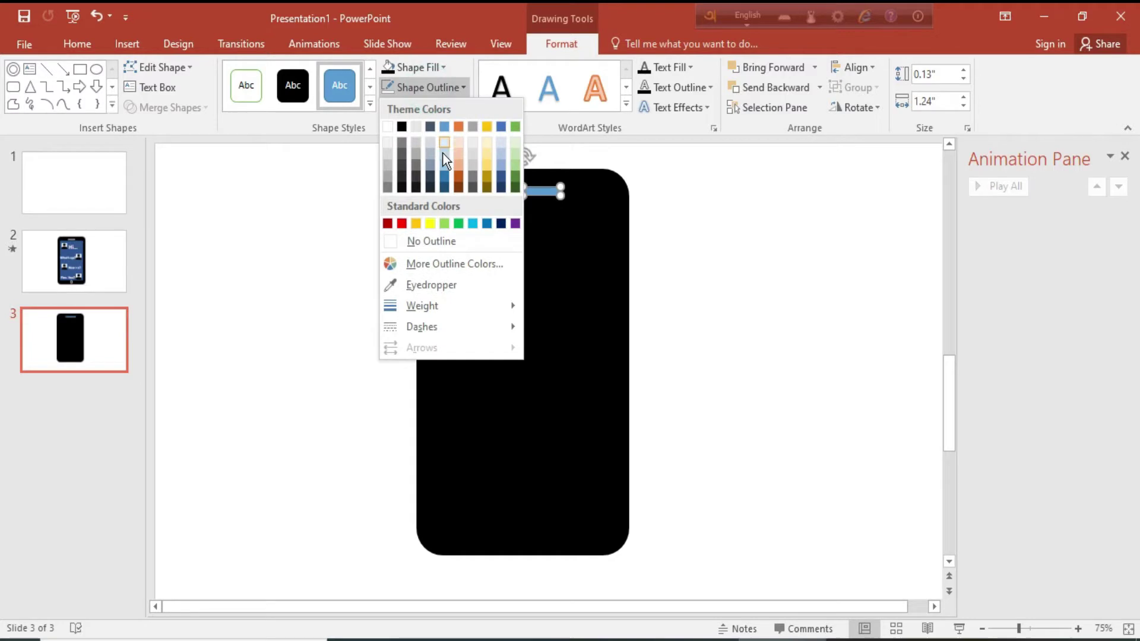
pyautogui.click(453, 240)
pyautogui.click(423, 67)
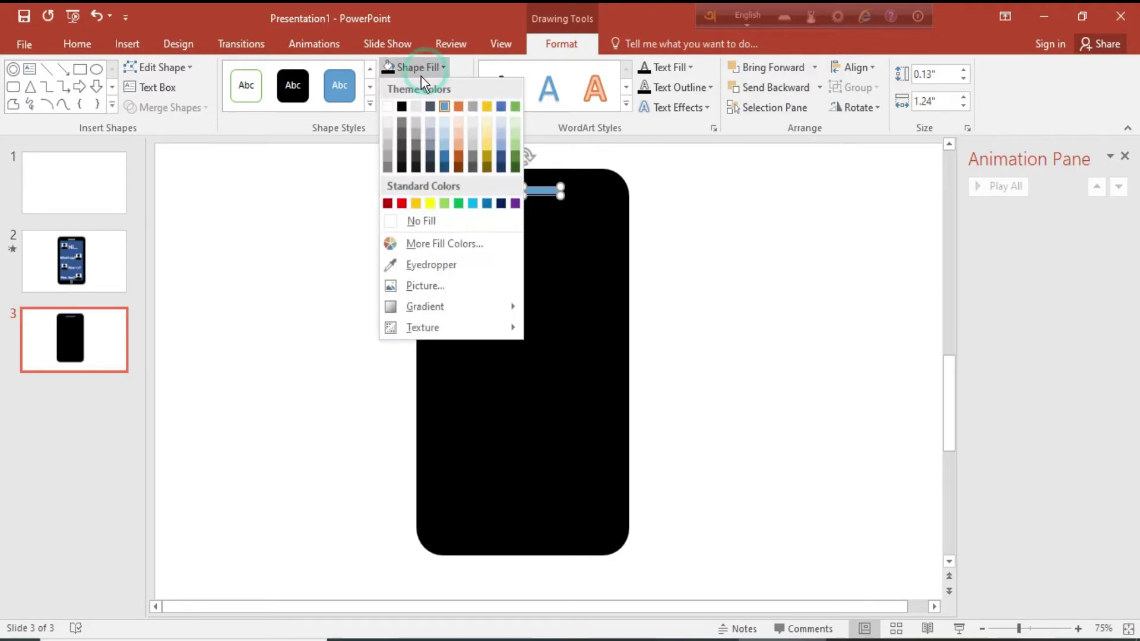
pyautogui.click(388, 107)
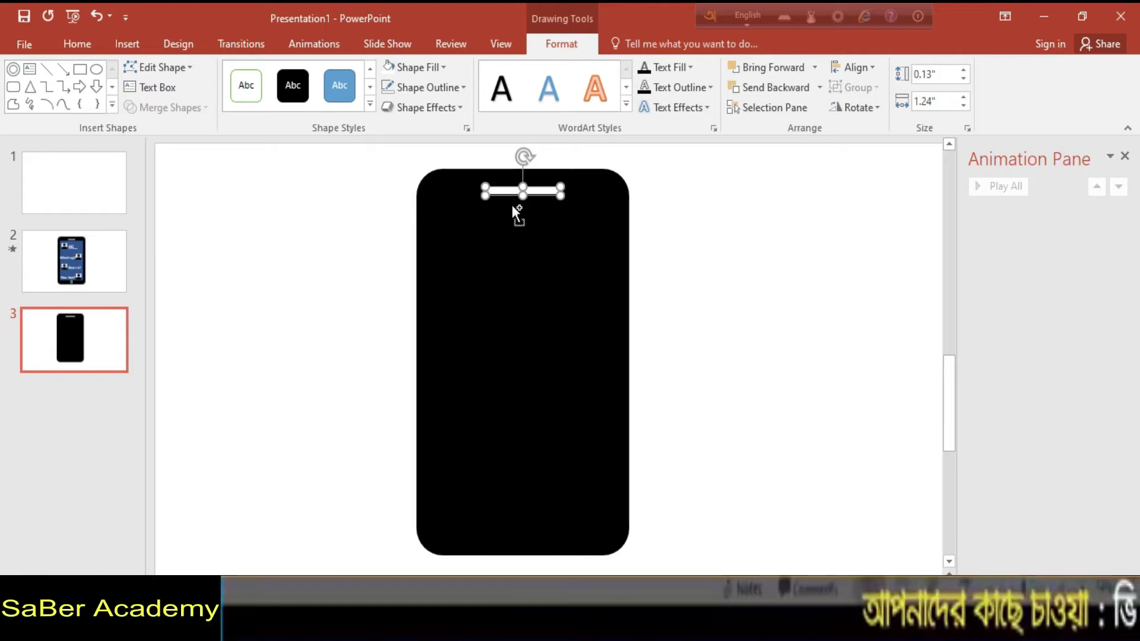
# Step: Duplicate the bar and stretch the copy into a 4.9" by 3.06" screen rectangle
pyautogui.hotkey('ctrl', 'd')
pyautogui.moveTo(542, 197); pyautogui.dragTo(532, 521)
pyautogui.moveTo(485, 370); pyautogui.dragTo(432, 370)
pyautogui.moveTo(560, 368)
pyautogui.mouseDown()
pyautogui.moveTo(605, 364)
pyautogui.moveTo(542, 365)
pyautogui.mouseUp()
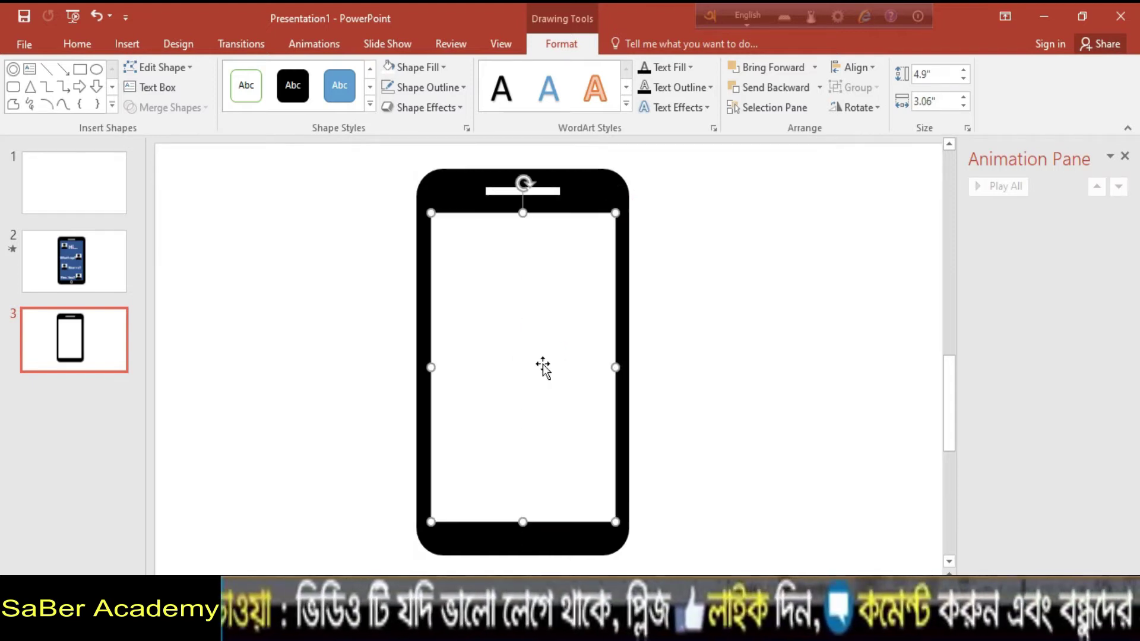
# Step: Fill the phone's screen rectangle with a dark blue theme colour and nudge it up slightly
pyautogui.click(422, 69)
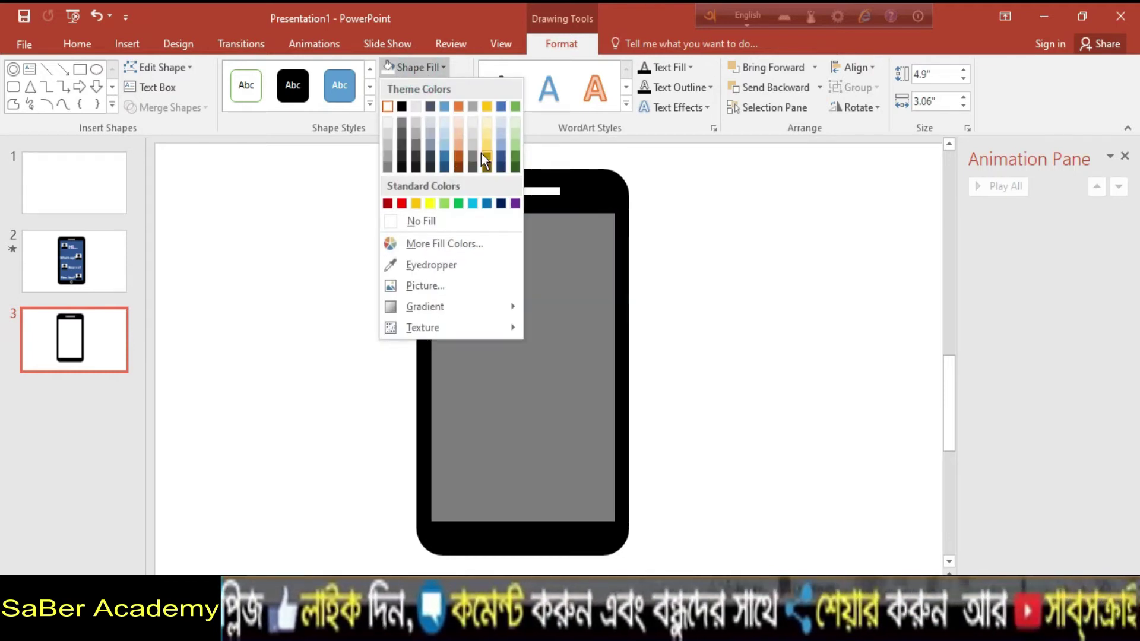
pyautogui.click(501, 156)
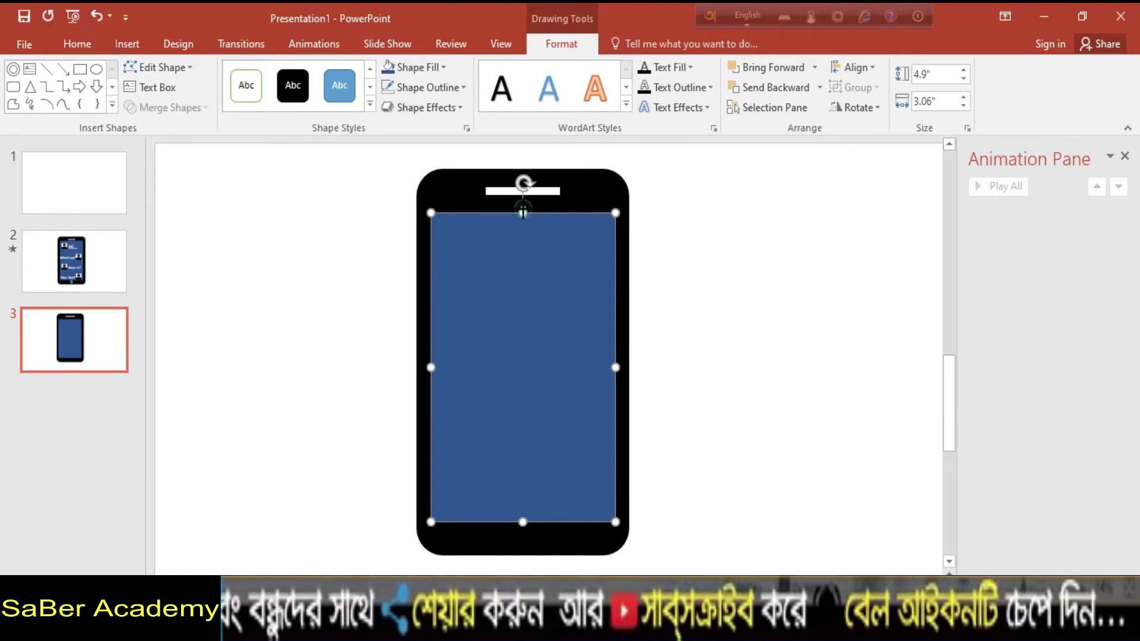
pyautogui.moveTo(523, 211); pyautogui.dragTo(522, 202)
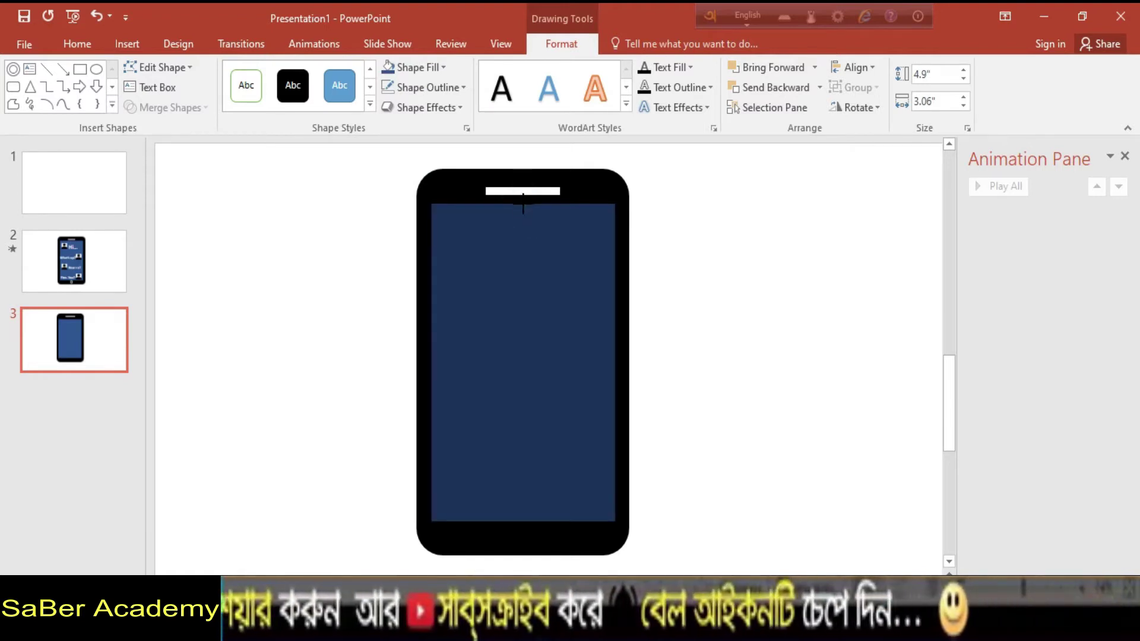
pyautogui.click(775, 320)
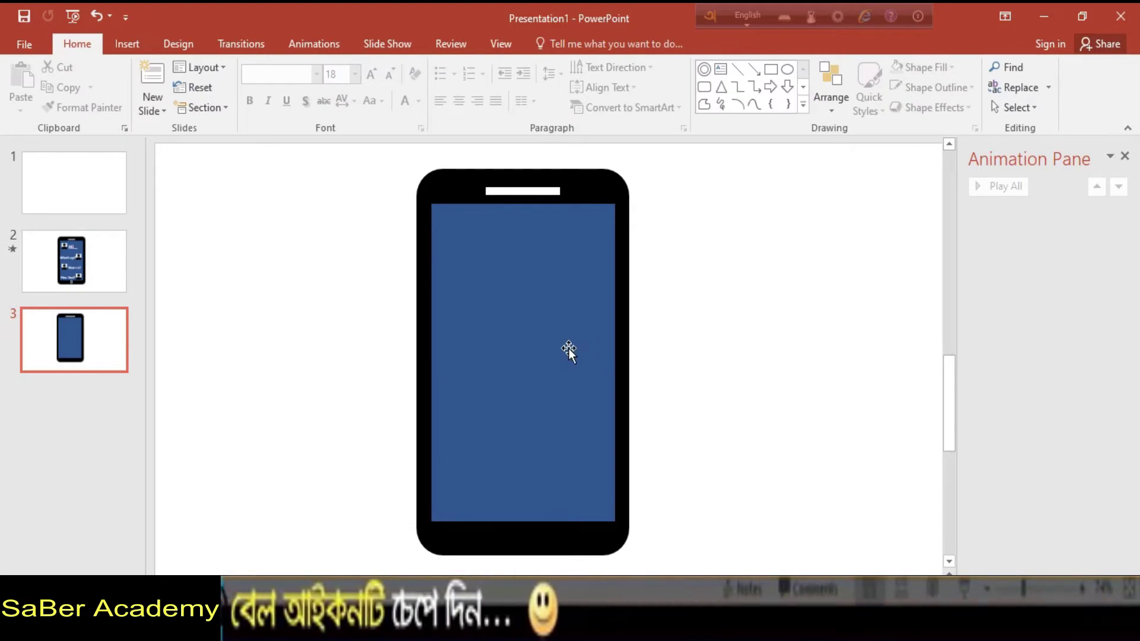
# Step: Draw a small donut shape and remove its outline
pyautogui.click(127, 45)
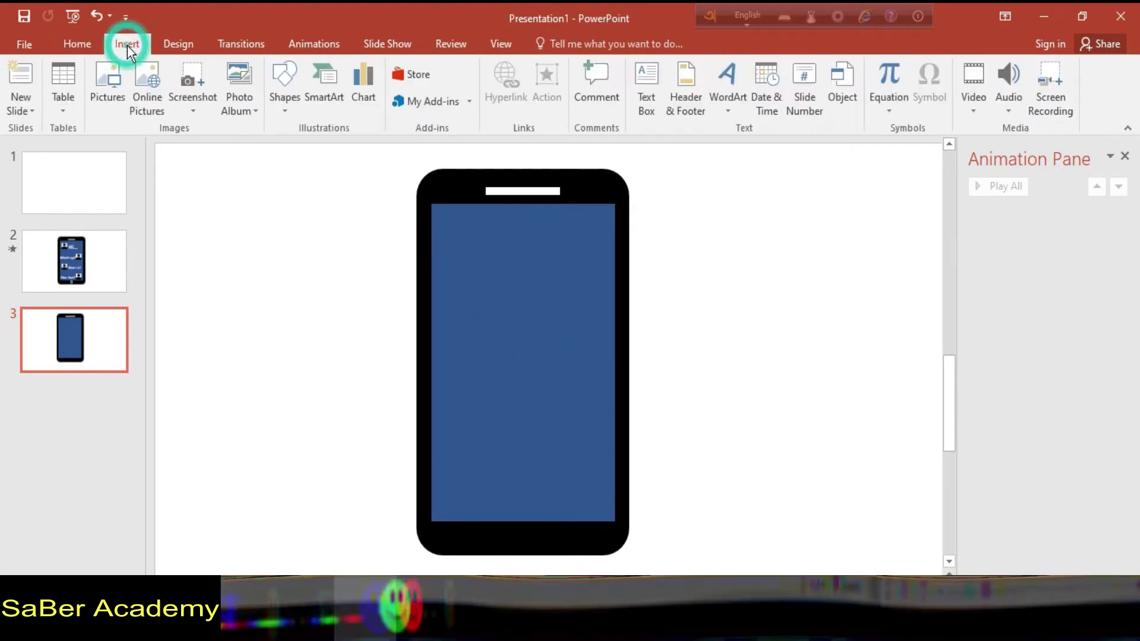
pyautogui.click(299, 103)
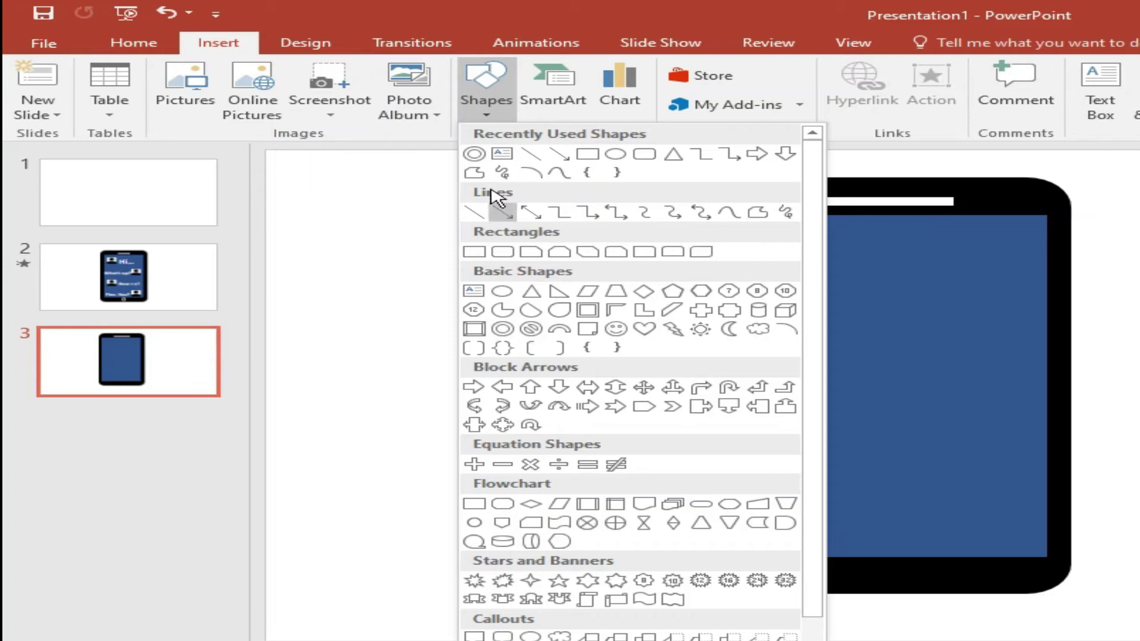
pyautogui.click(475, 155)
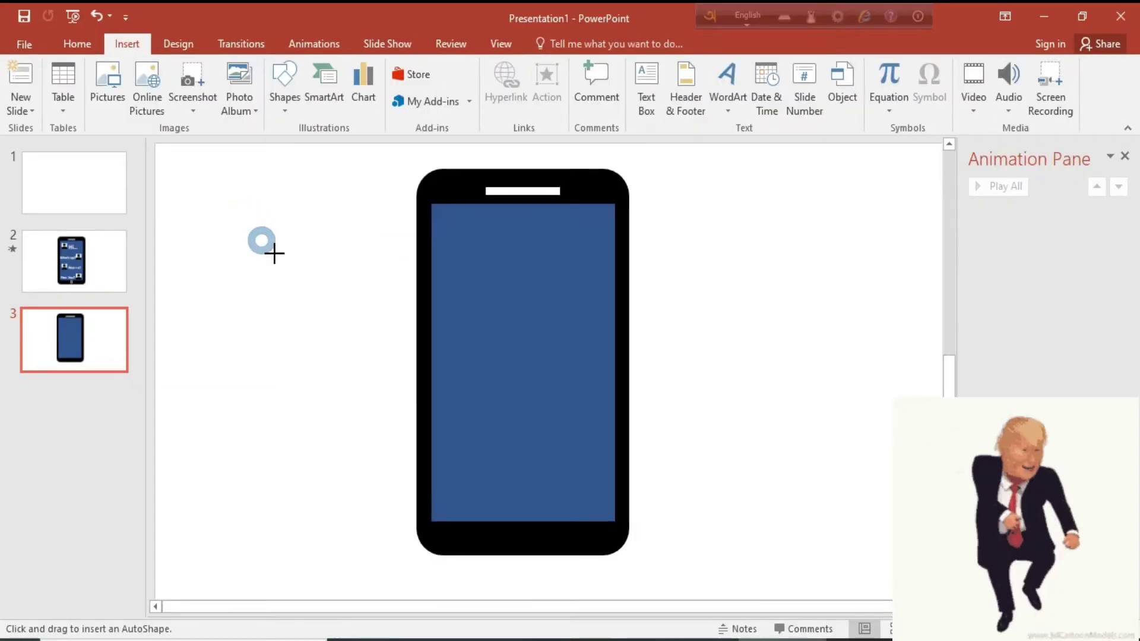
pyautogui.moveTo(276, 250); pyautogui.dragTo(276, 255)
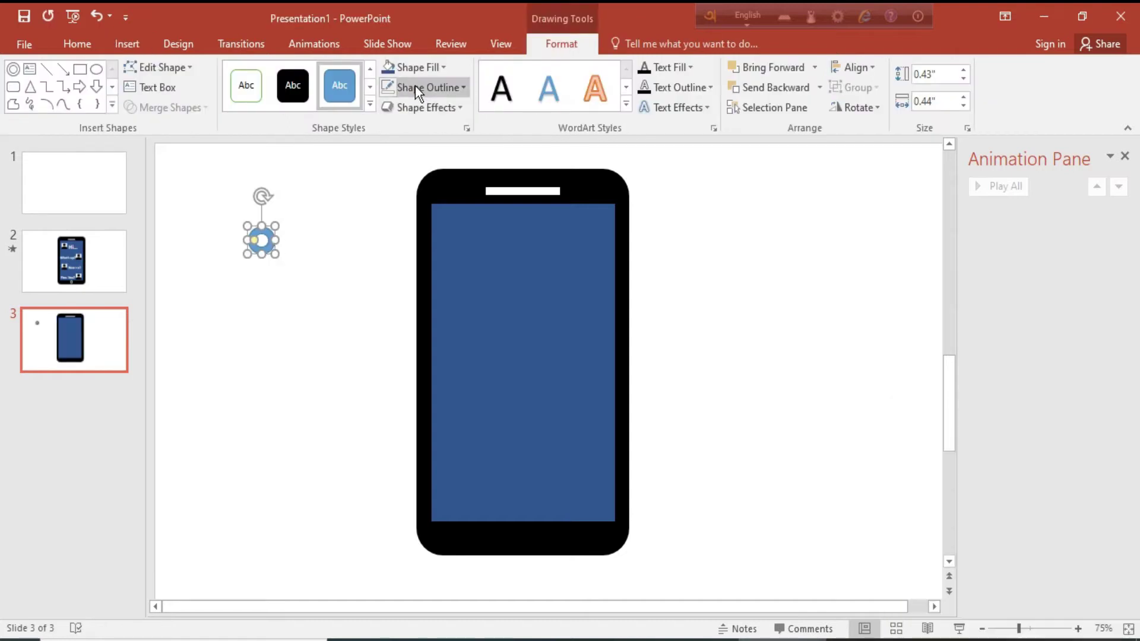
pyautogui.click(416, 87)
pyautogui.click(440, 240)
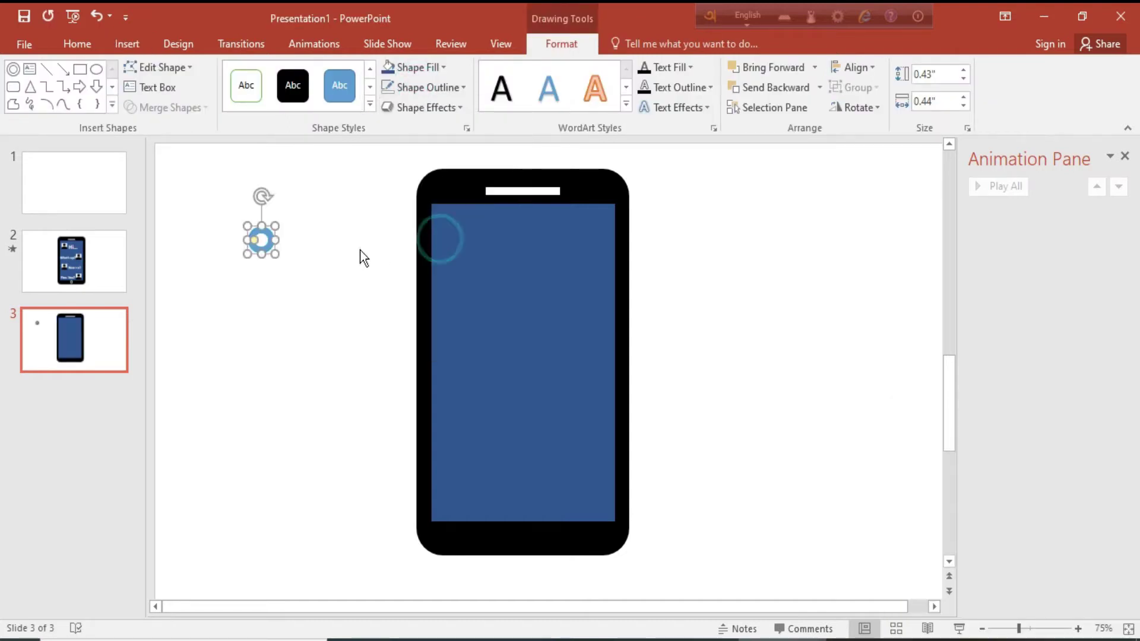
# Step: Place the ring centred on the phone's bottom bezel and fill it white
pyautogui.moveTo(265, 240); pyautogui.dragTo(524, 543)
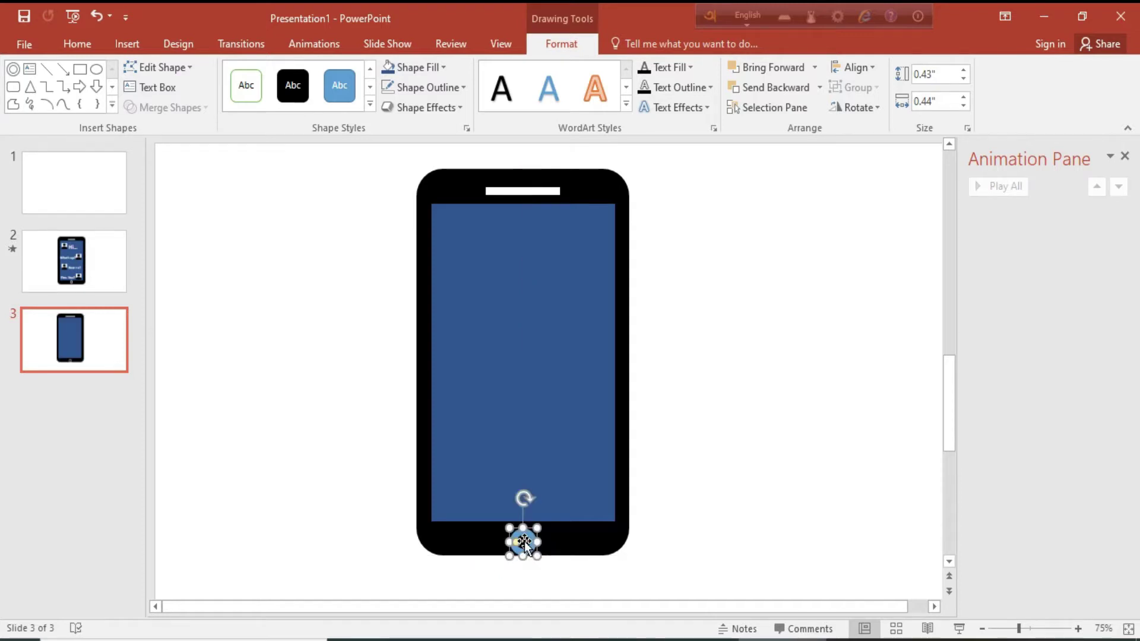
pyautogui.hotkey('ctrl', 'z')
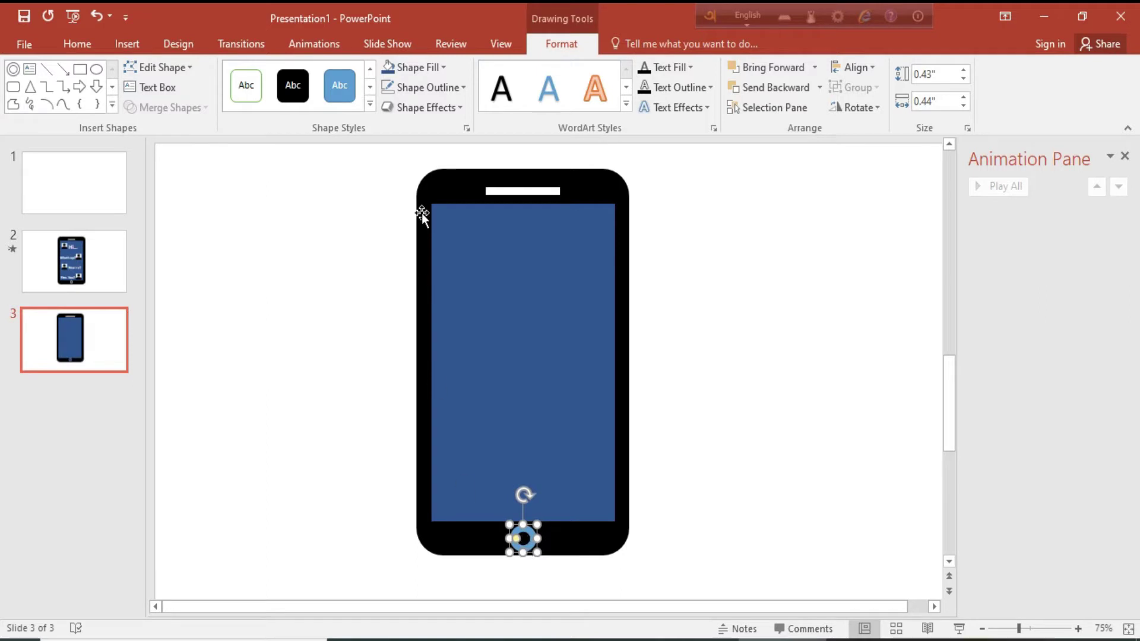
pyautogui.click(400, 65)
pyautogui.click(392, 94)
pyautogui.click(872, 294)
pyautogui.click(523, 493)
pyautogui.click(535, 539)
pyautogui.click(525, 468)
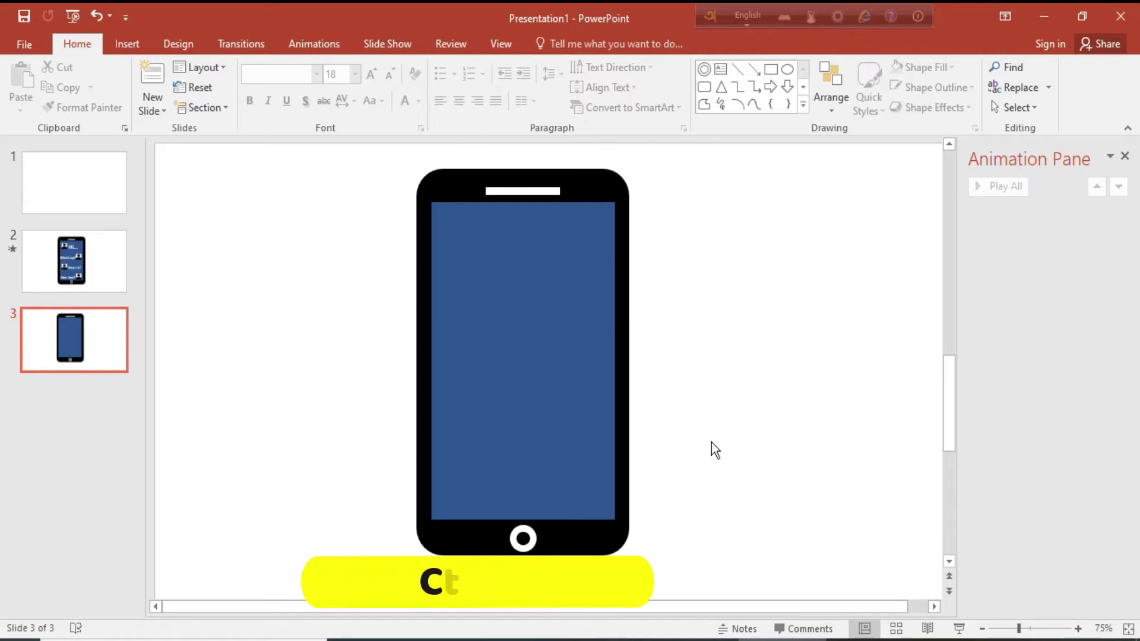
# Step: Select all phone shapes with Ctrl+A, group them, and shift the group slightly up and left
pyautogui.hotkey('ctrl', 'a')
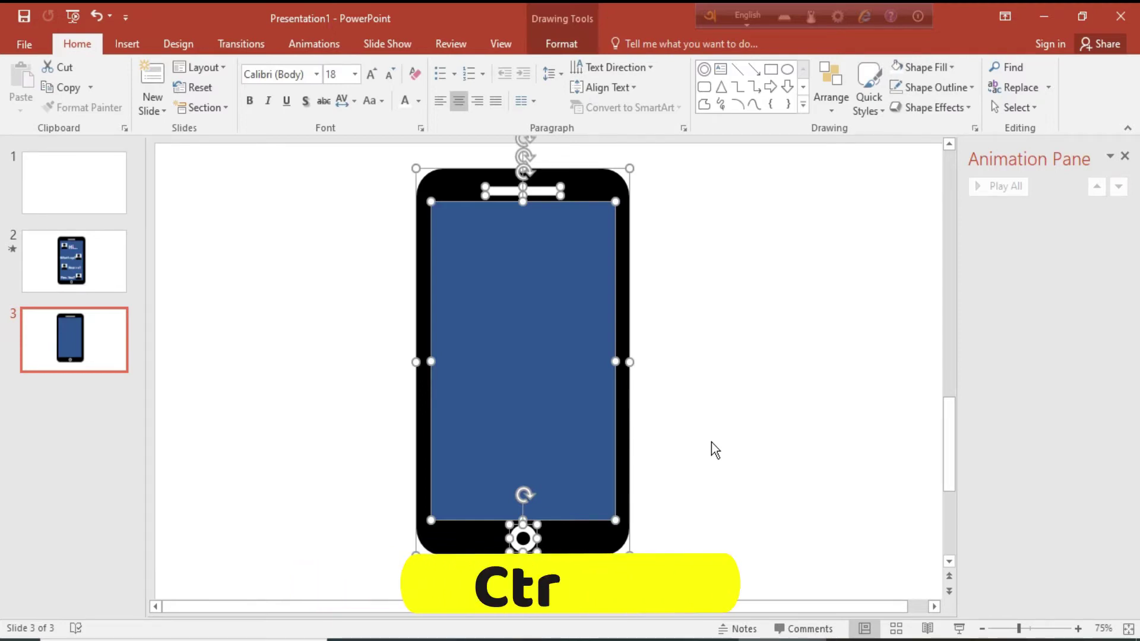
pyautogui.hotkey('ctrl', 'g')
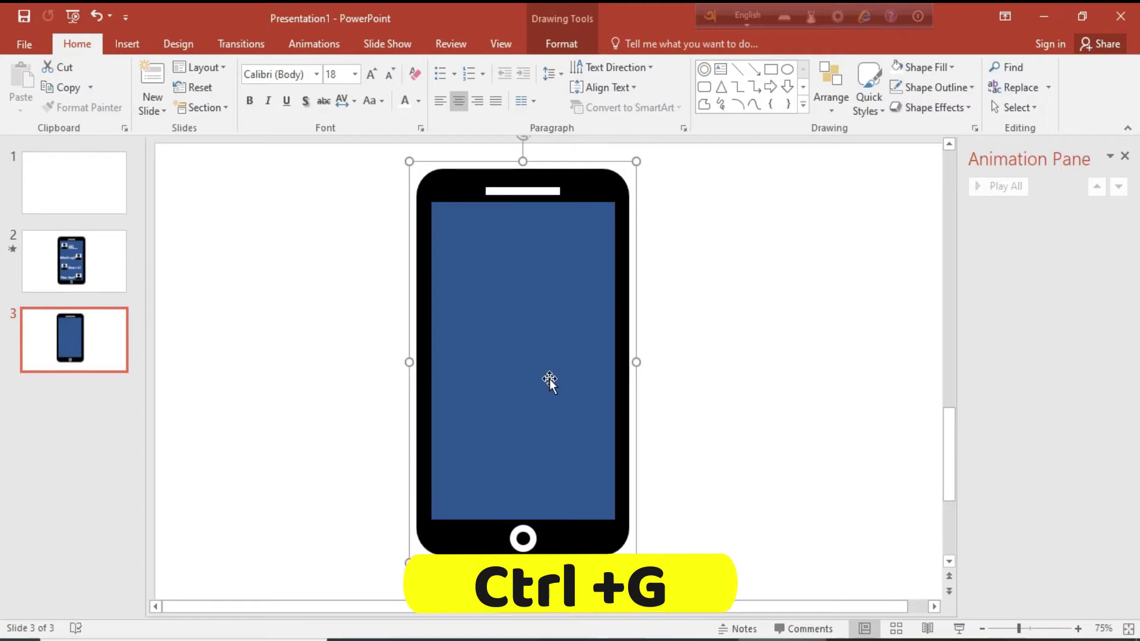
pyautogui.moveTo(434, 404)
pyautogui.mouseDown()
pyautogui.moveTo(360, 396)
pyautogui.moveTo(572, 211)
pyautogui.moveTo(796, 377)
pyautogui.moveTo(297, 507)
pyautogui.moveTo(552, 334)
pyautogui.moveTo(509, 313)
pyautogui.moveTo(504, 339)
pyautogui.moveTo(483, 351)
pyautogui.mouseUp()
pyautogui.click(744, 347)
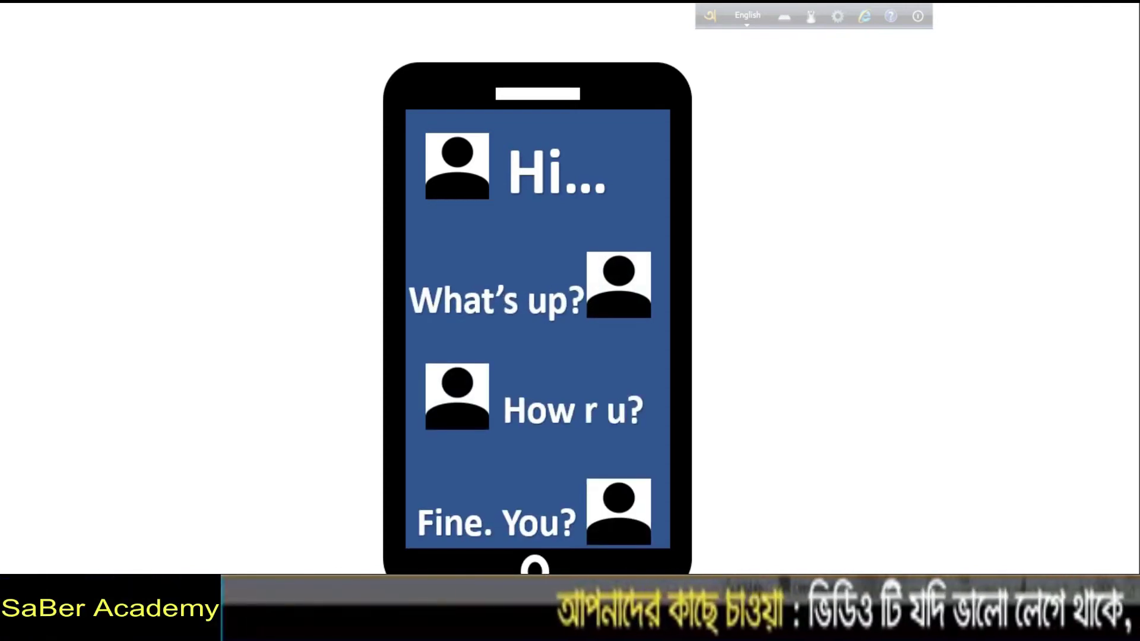
# Step: End the slideshow preview and return to editing slide 3
pyautogui.click(894, 185)
pyautogui.click(832, 184)
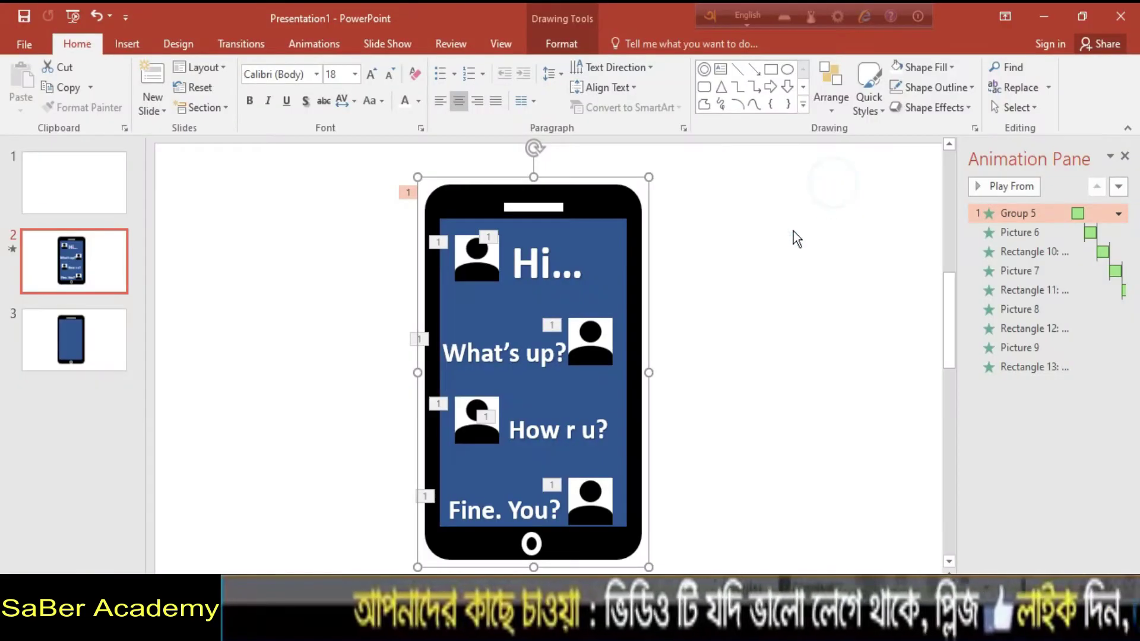
pyautogui.click(99, 345)
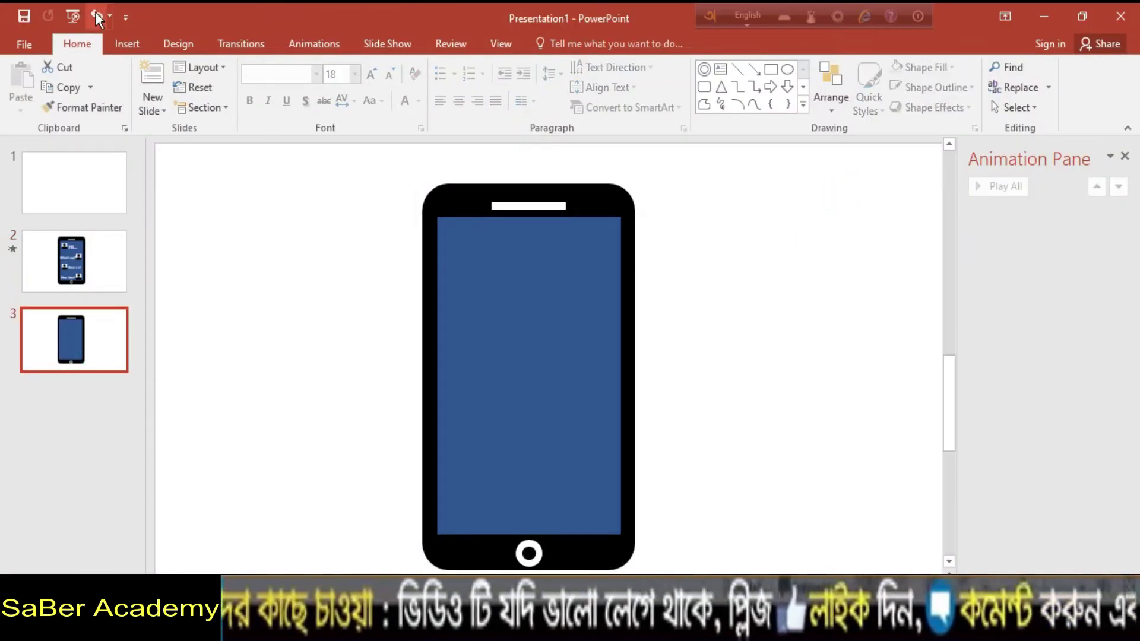
# Step: Insert the 'man pic' image from the Pictures folder onto the slide
pyautogui.click(138, 43)
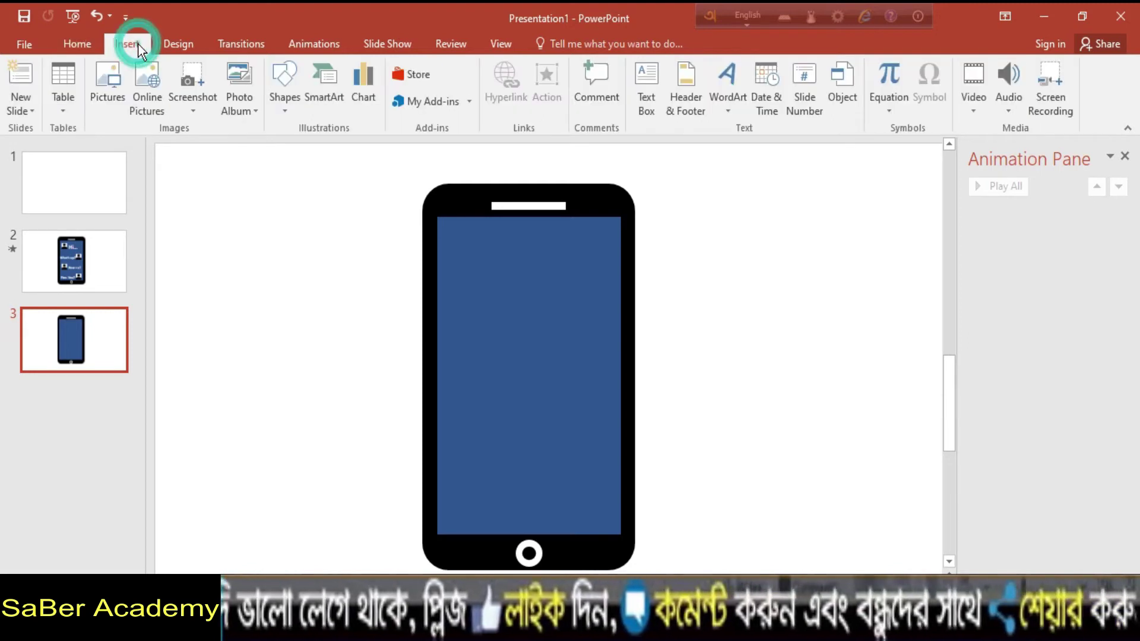
pyautogui.click(114, 91)
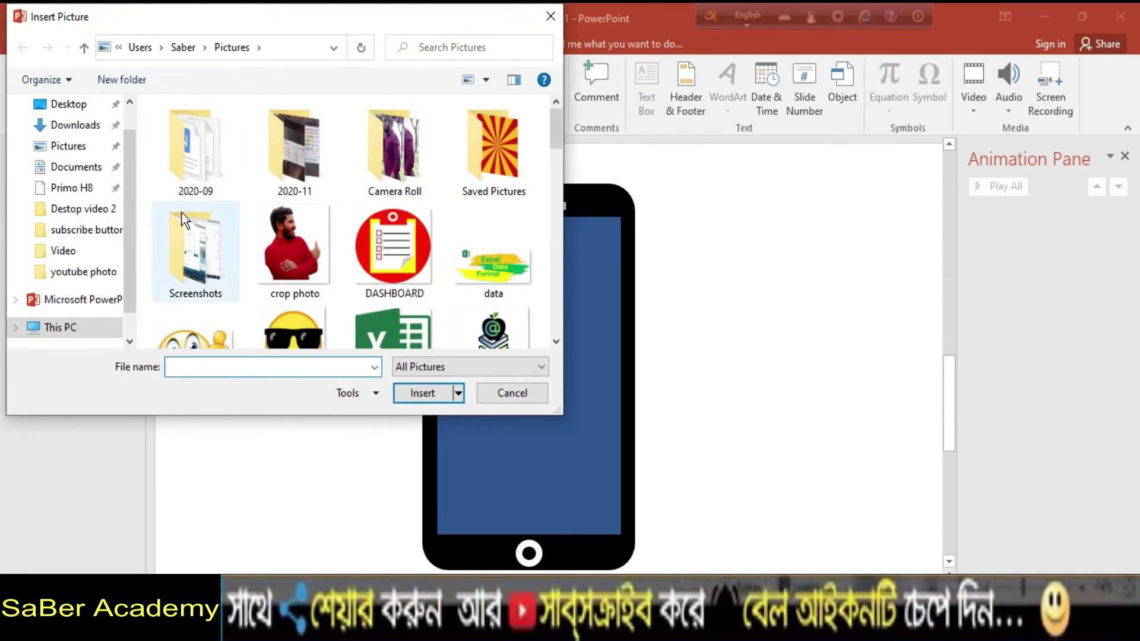
pyautogui.scroll(-2, 290, 240)
pyautogui.scroll(-3, 290, 239)
pyautogui.scroll(-2, 290, 240)
pyautogui.scroll(-2, 290, 239)
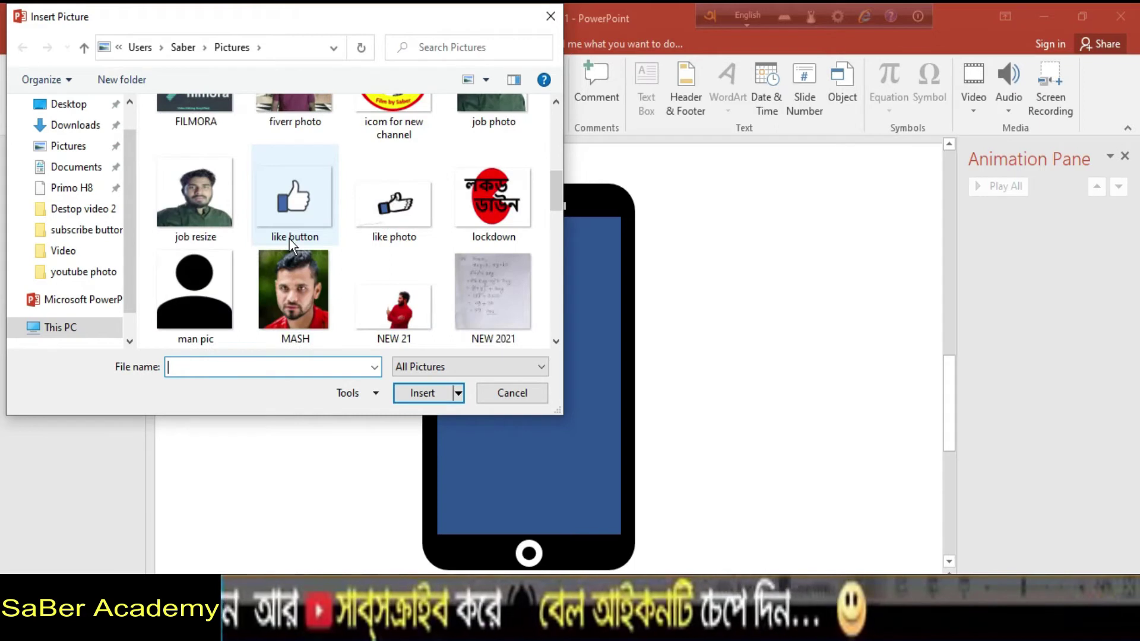
pyautogui.click(221, 320)
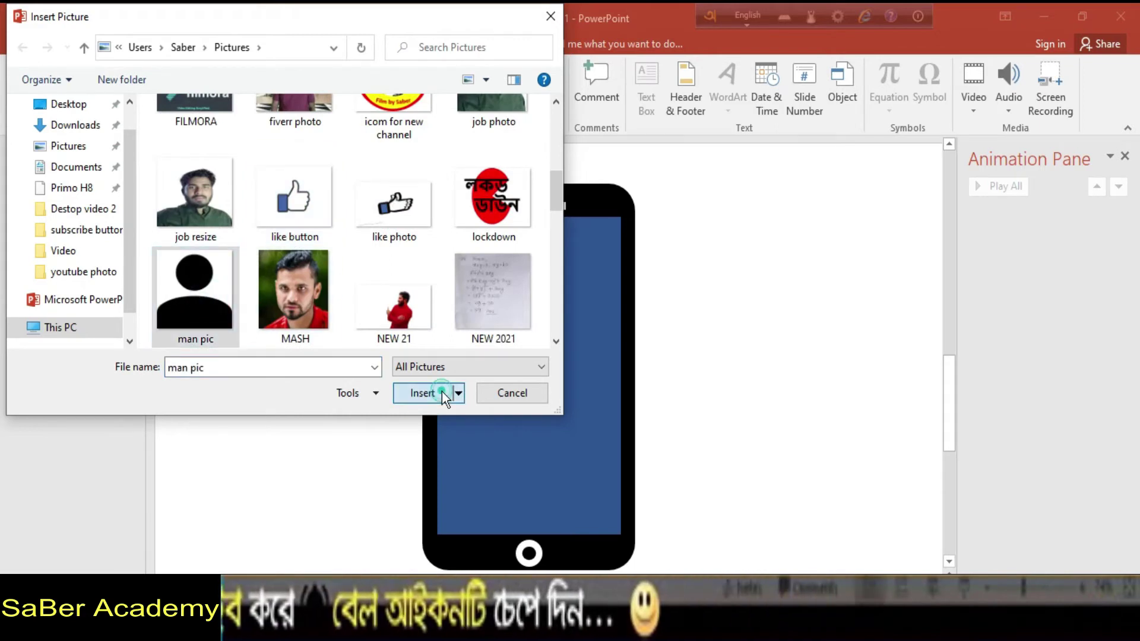
pyautogui.click(442, 392)
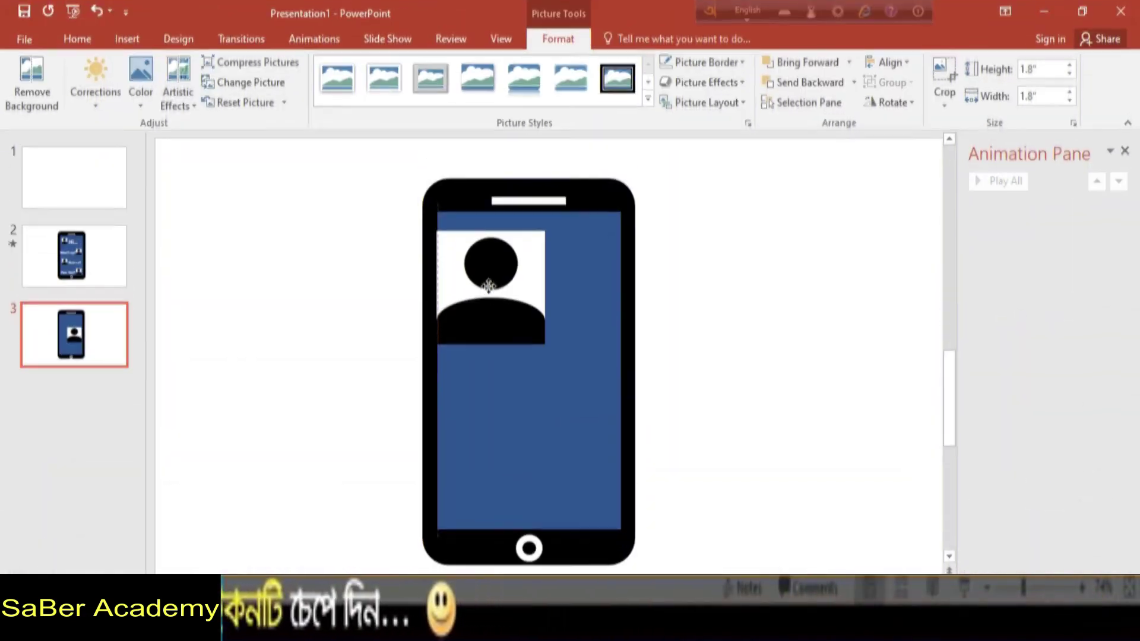
# Step: Shrink the man pic image to 0.75 inches, discarding an oversized extra copy
pyautogui.moveTo(489, 287); pyautogui.dragTo(499, 287)
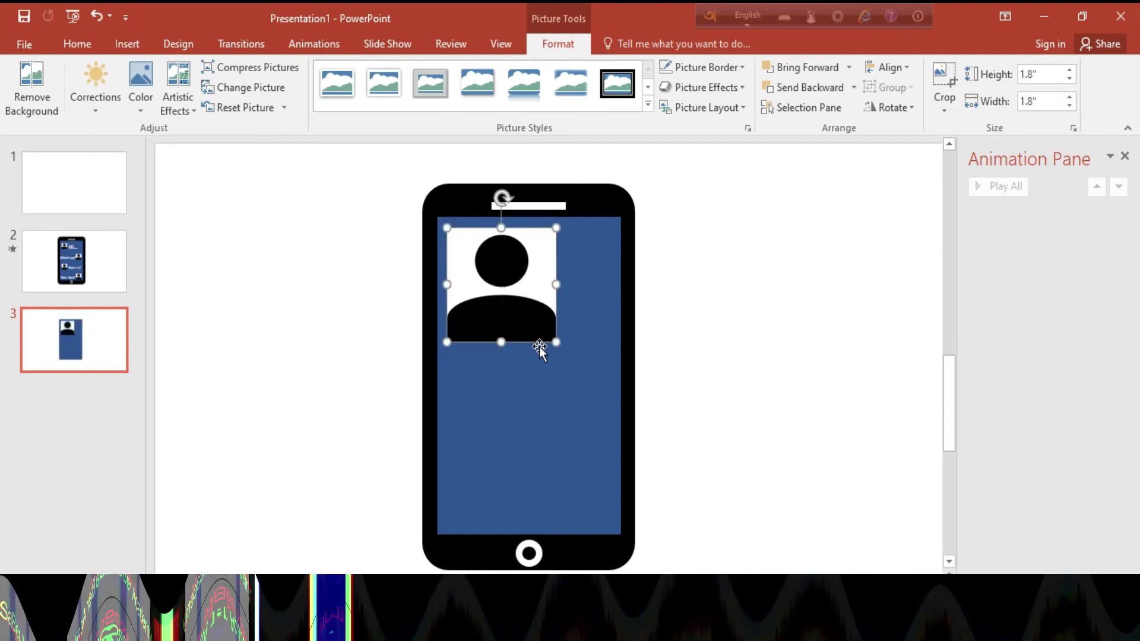
pyautogui.moveTo(556, 342); pyautogui.dragTo(504, 290)
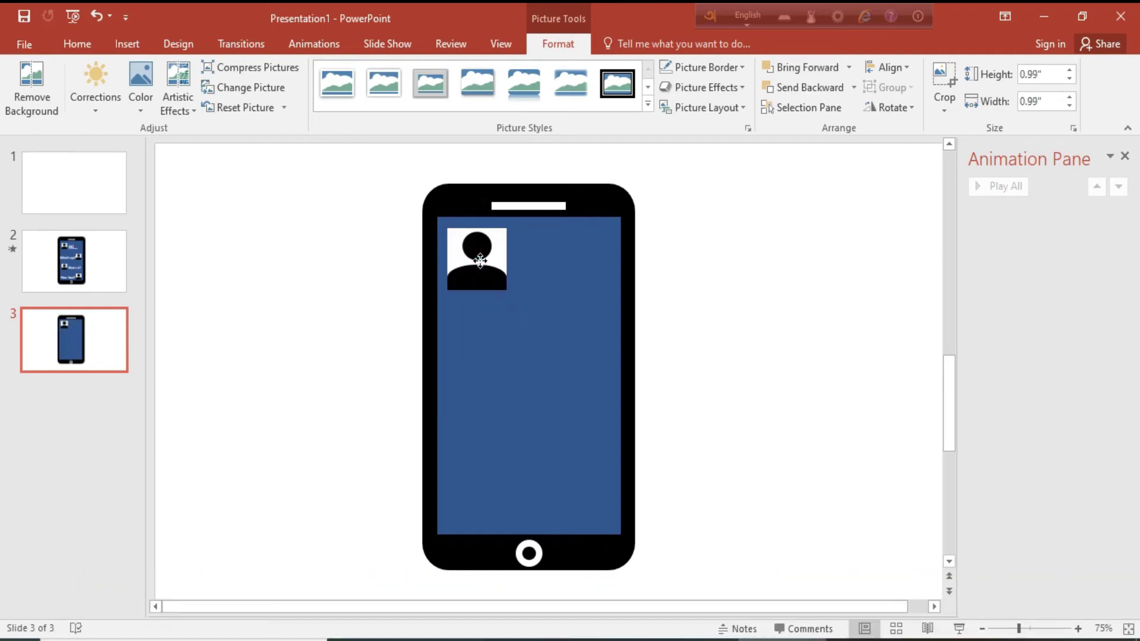
pyautogui.click(478, 262)
pyautogui.hotkey('ctrl', 'd')
pyautogui.moveTo(479, 266); pyautogui.dragTo(469, 389)
pyautogui.click(502, 285)
pyautogui.moveTo(510, 291)
pyautogui.mouseDown()
pyautogui.moveTo(493, 276)
pyautogui.moveTo(579, 352)
pyautogui.mouseUp()
pyautogui.click(475, 389)
pyautogui.press('Delete')
# Step: Duplicate the 0.75-inch icon, placing copies at the phone screen's lower left and lower right
pyautogui.click(466, 279)
pyautogui.hotkey('ctrl', 'd')
pyautogui.hotkey('ctrl', 'd')
pyautogui.moveTo(719, 432); pyautogui.dragTo(482, 428)
pyautogui.hotkey('ctrl', 'd')
pyautogui.moveTo(660, 502); pyautogui.dragTo(590, 490)
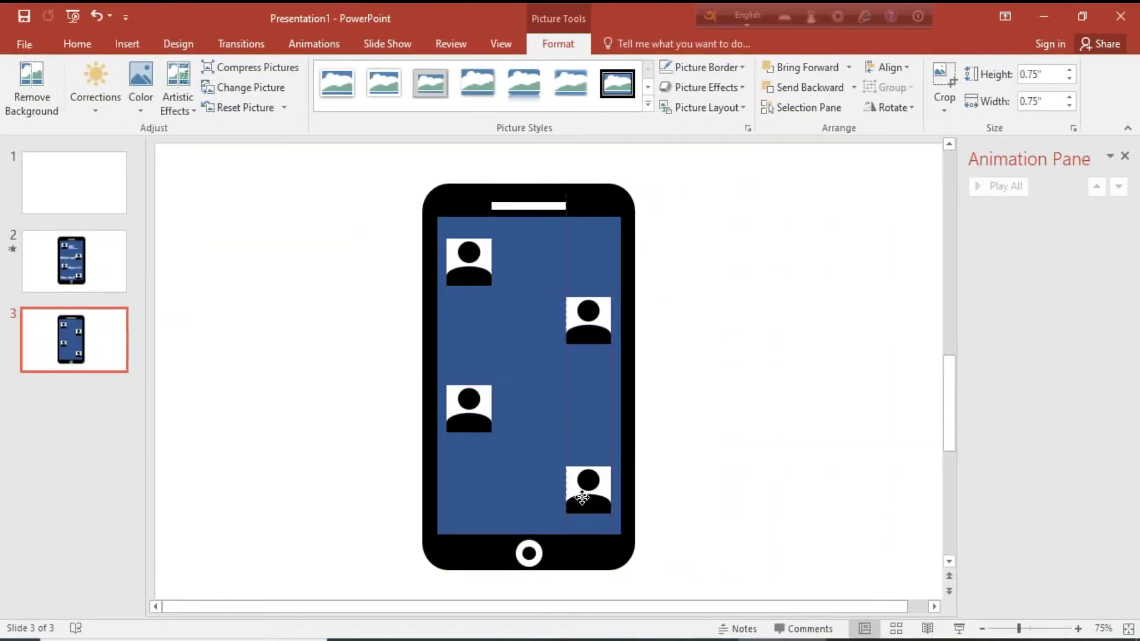
pyautogui.click(775, 441)
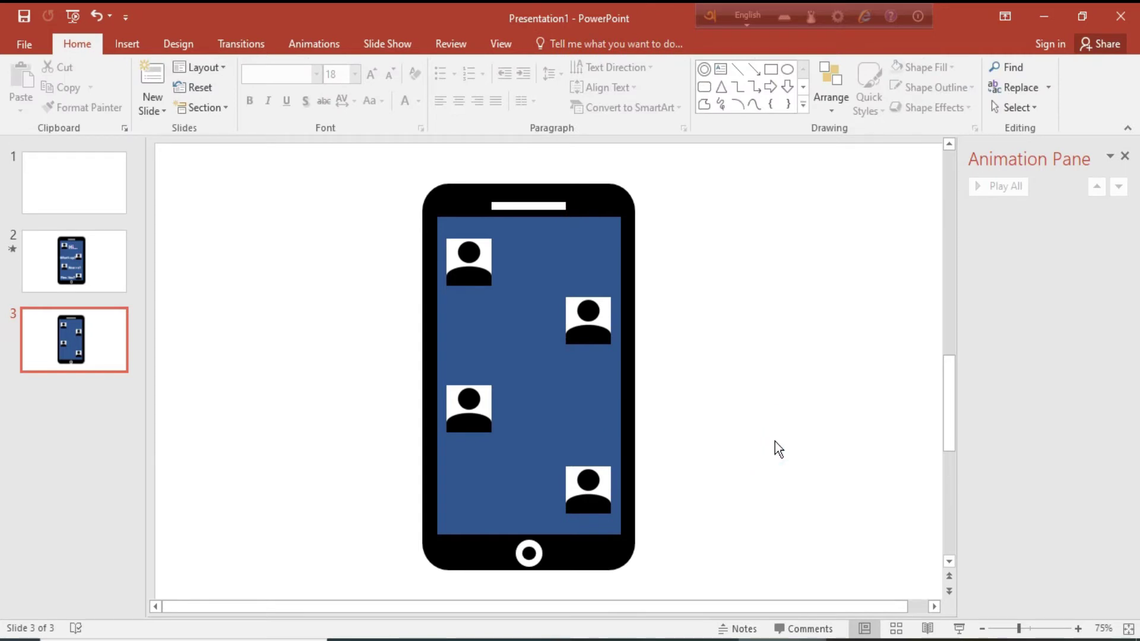
# Step: Insert a WordArt text box reading 'Hi...'
pyautogui.click(127, 44)
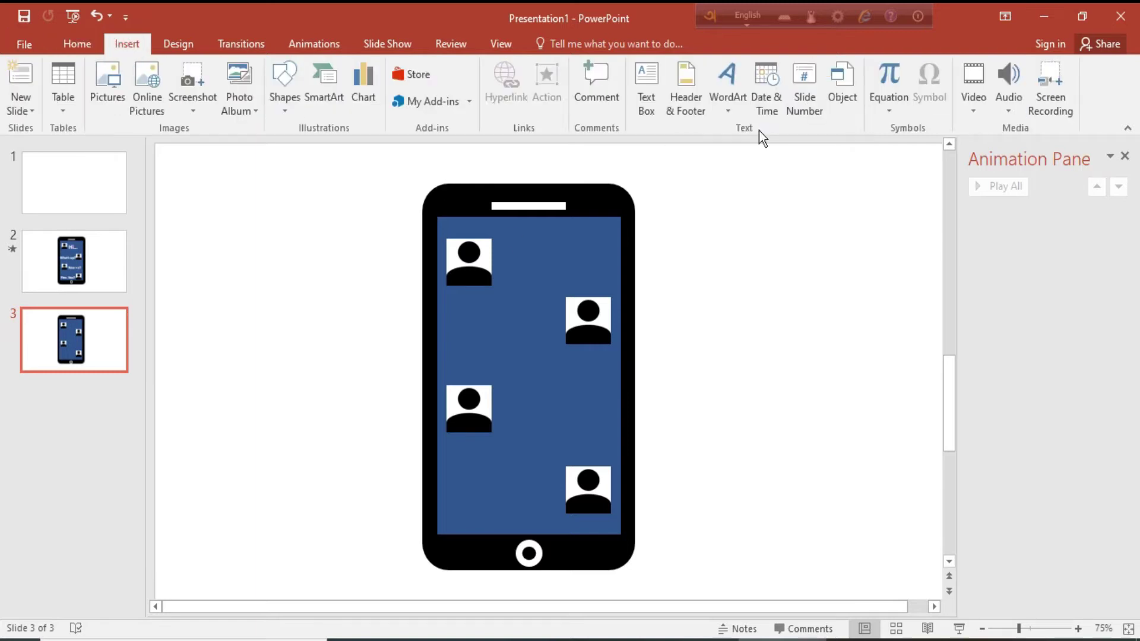
pyautogui.click(737, 90)
pyautogui.click(738, 122)
pyautogui.press('Delete')
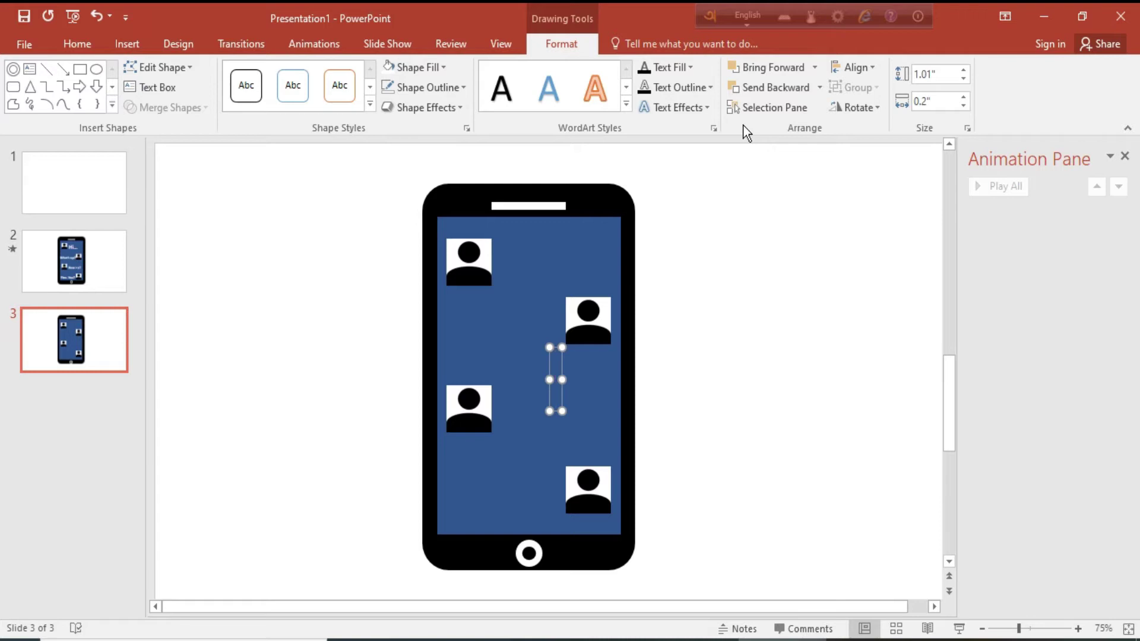
pyautogui.write('Hi.')
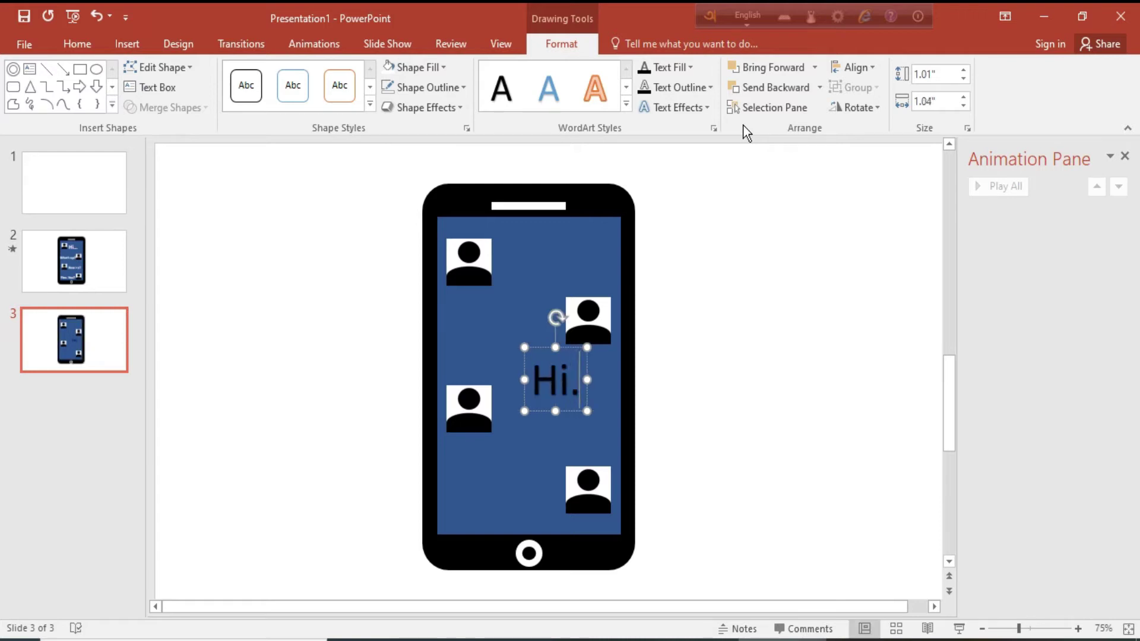
pyautogui.write('..')
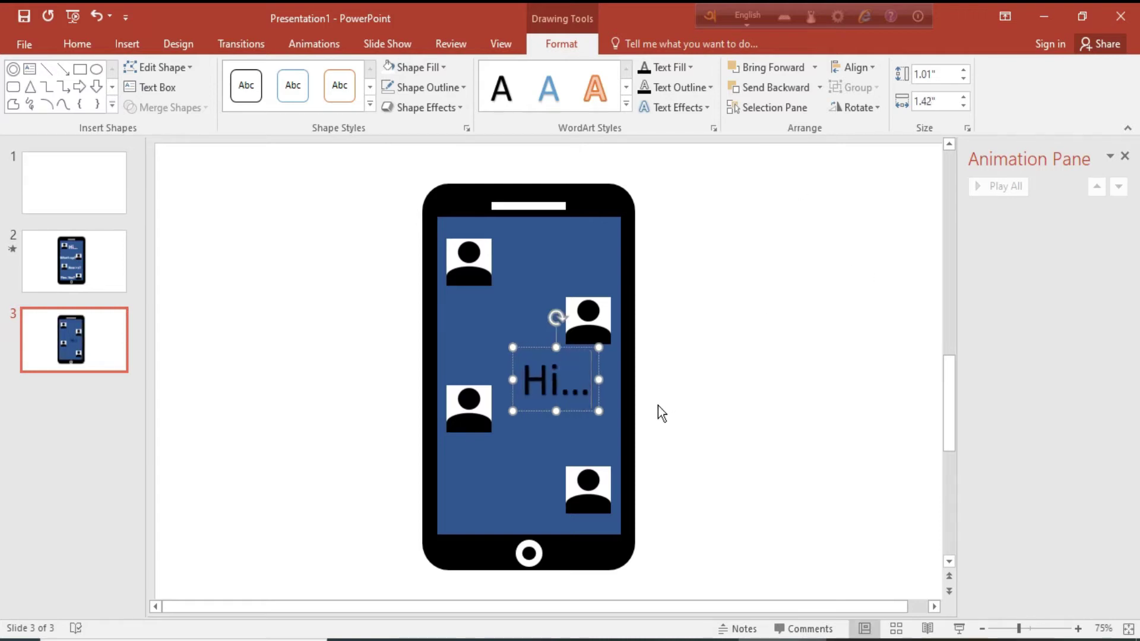
# Step: Make the 'Hi...' text bold and white, and move it beside the top-left icon
pyautogui.moveTo(585, 379); pyautogui.dragTo(521, 380)
pyautogui.click(530, 351)
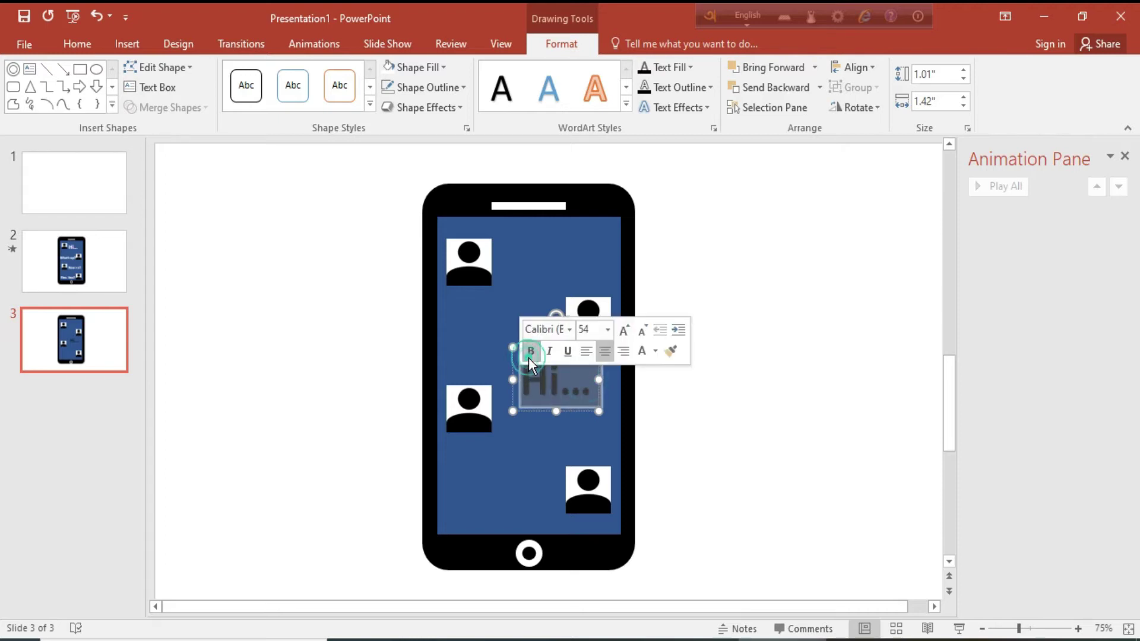
pyautogui.click(642, 351)
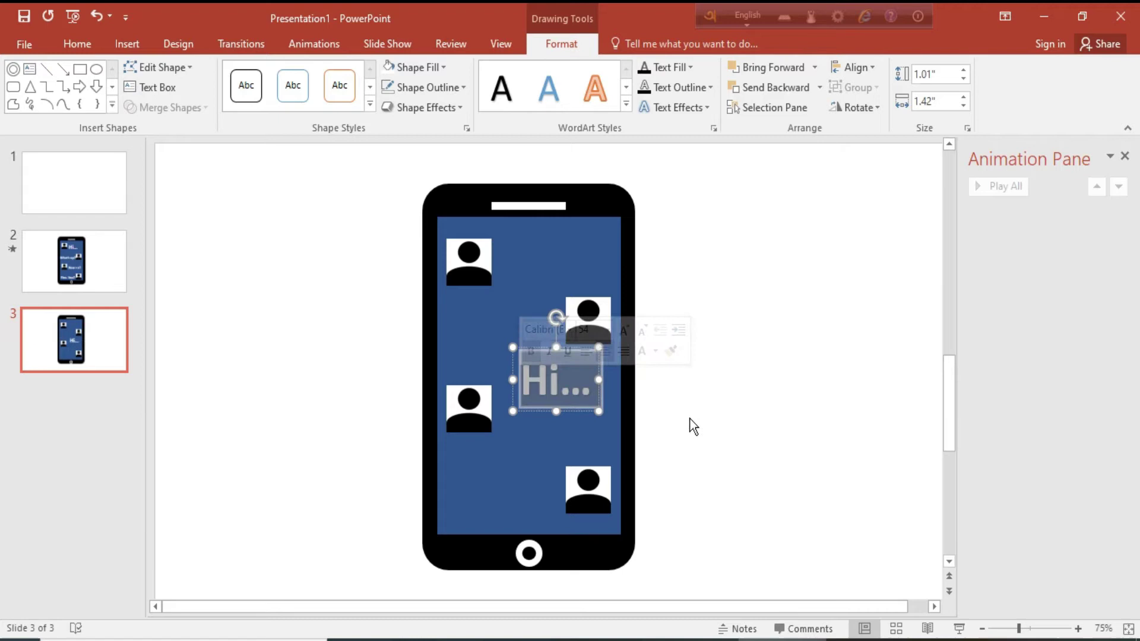
pyautogui.click(804, 384)
pyautogui.click(584, 378)
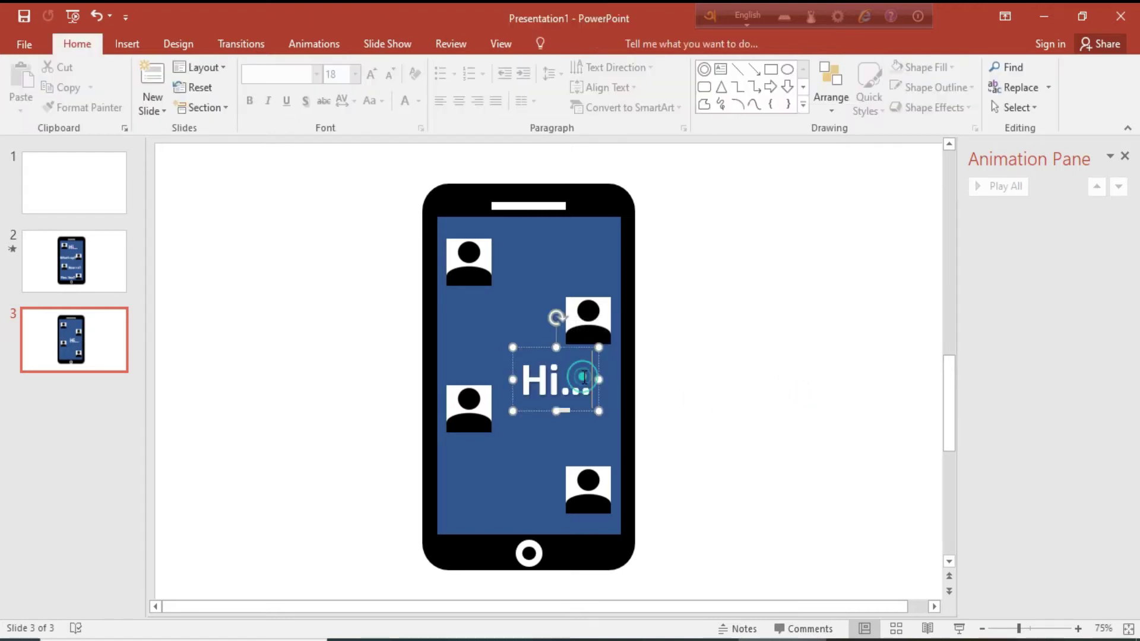
pyautogui.moveTo(571, 349)
pyautogui.mouseDown()
pyautogui.moveTo(560, 230)
pyautogui.moveTo(543, 237)
pyautogui.moveTo(555, 245)
pyautogui.moveTo(521, 294)
pyautogui.mouseUp()
# Step: Retype the copied message as 'What's up?'
pyautogui.write("What's up?")
pyautogui.tripleClick(624, 326)
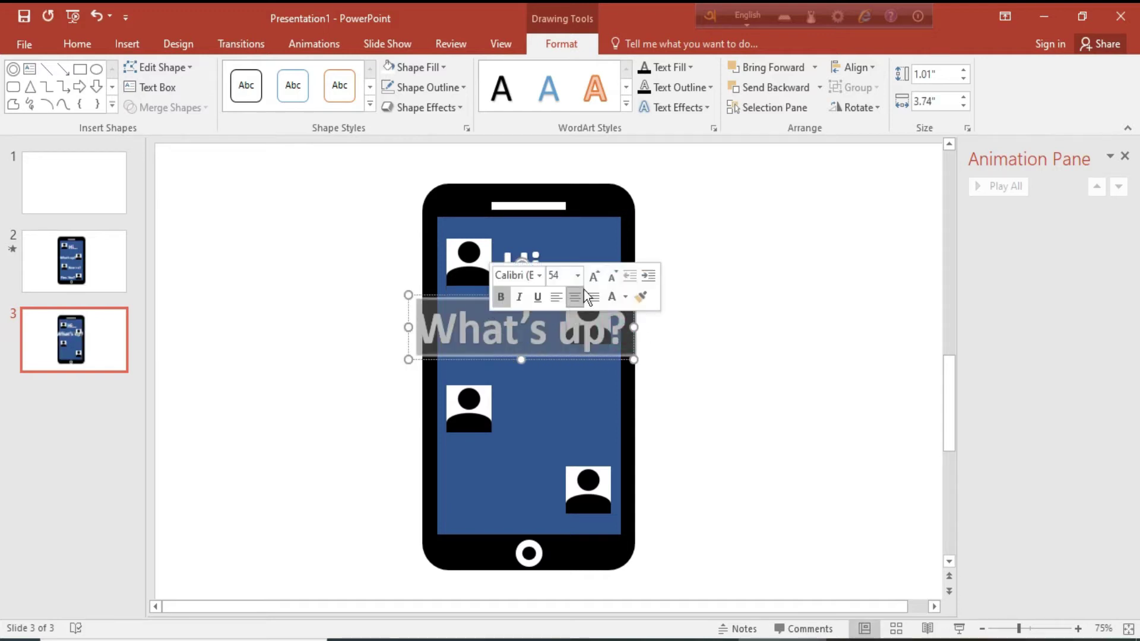
pyautogui.click(819, 416)
pyautogui.click(542, 292)
pyautogui.hotkey('ctrl', 'z')
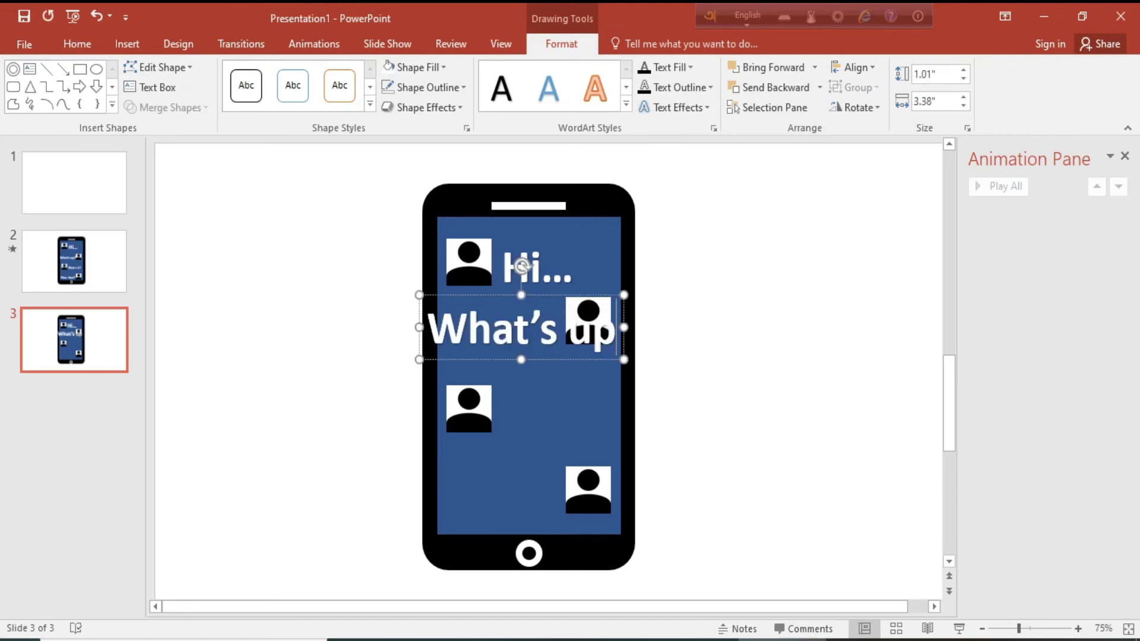
pyautogui.write('?')
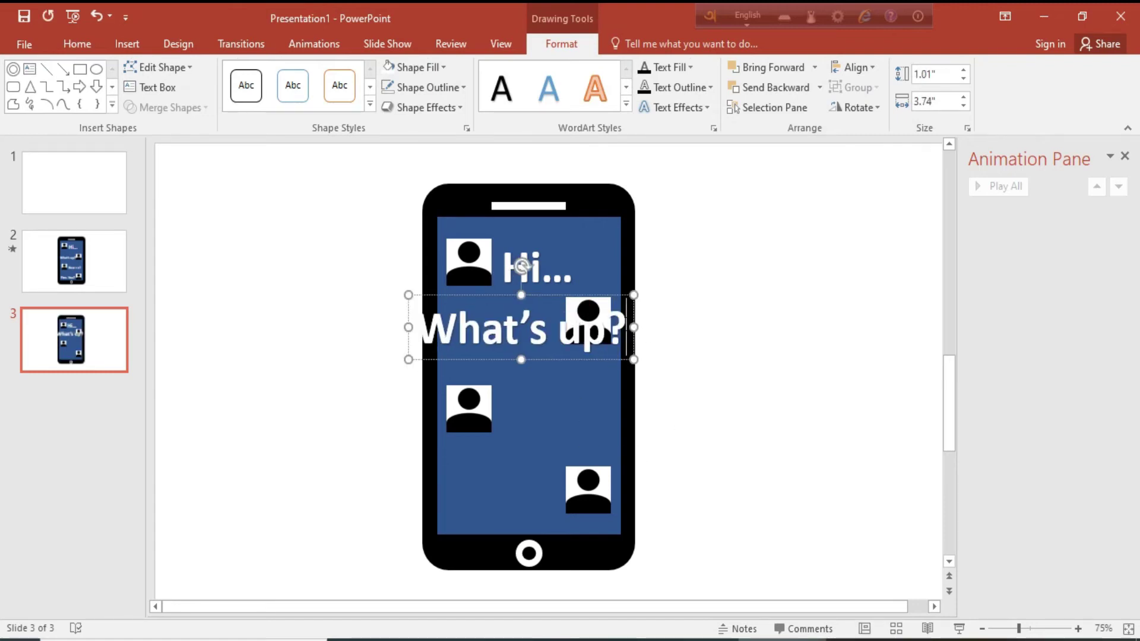
# Step: Decrease the What's up? font size two steps and shift the box left and down
pyautogui.moveTo(622, 321); pyautogui.dragTo(491, 333)
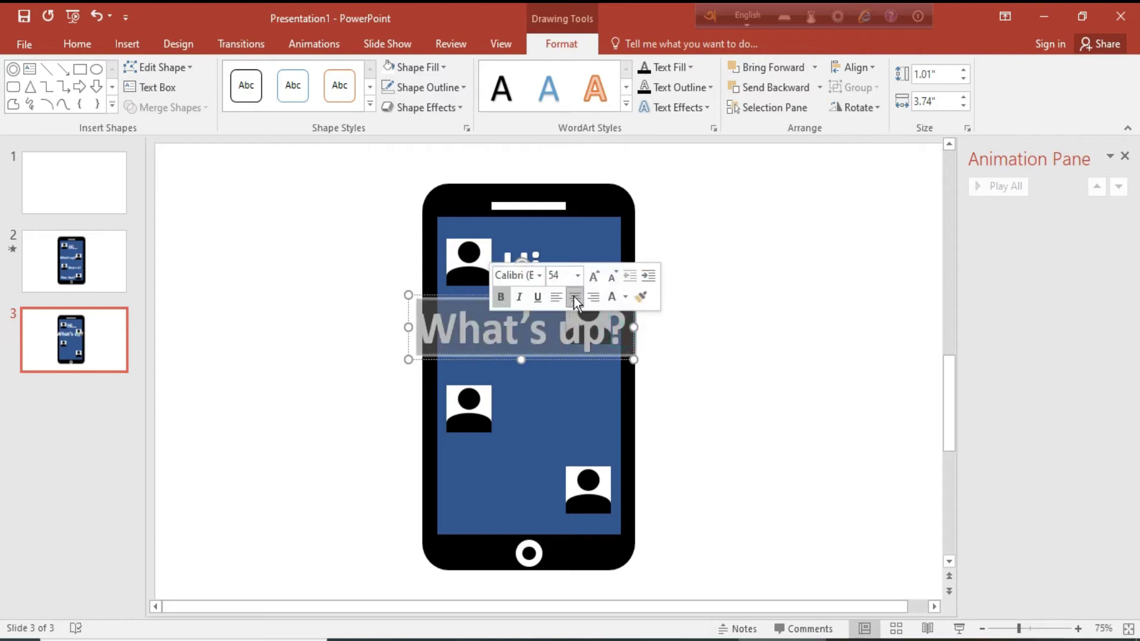
pyautogui.click(611, 276)
pyautogui.click(612, 275)
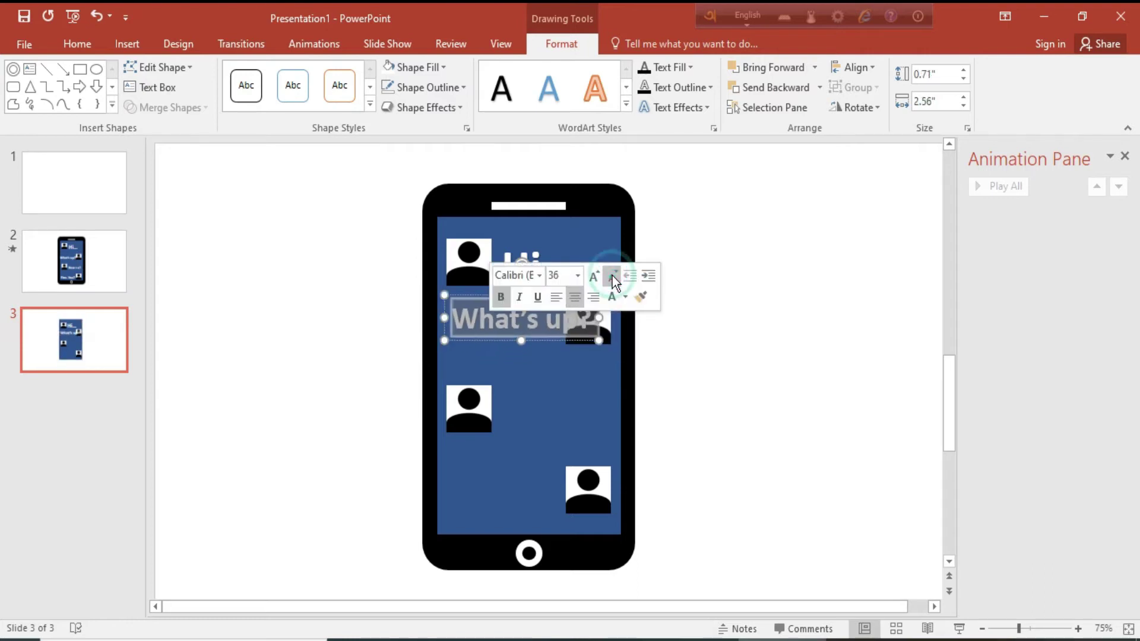
pyautogui.click(818, 412)
pyautogui.click(558, 309)
pyautogui.moveTo(544, 294)
pyautogui.mouseDown()
pyautogui.moveTo(523, 328)
pyautogui.moveTo(431, 327)
pyautogui.mouseUp()
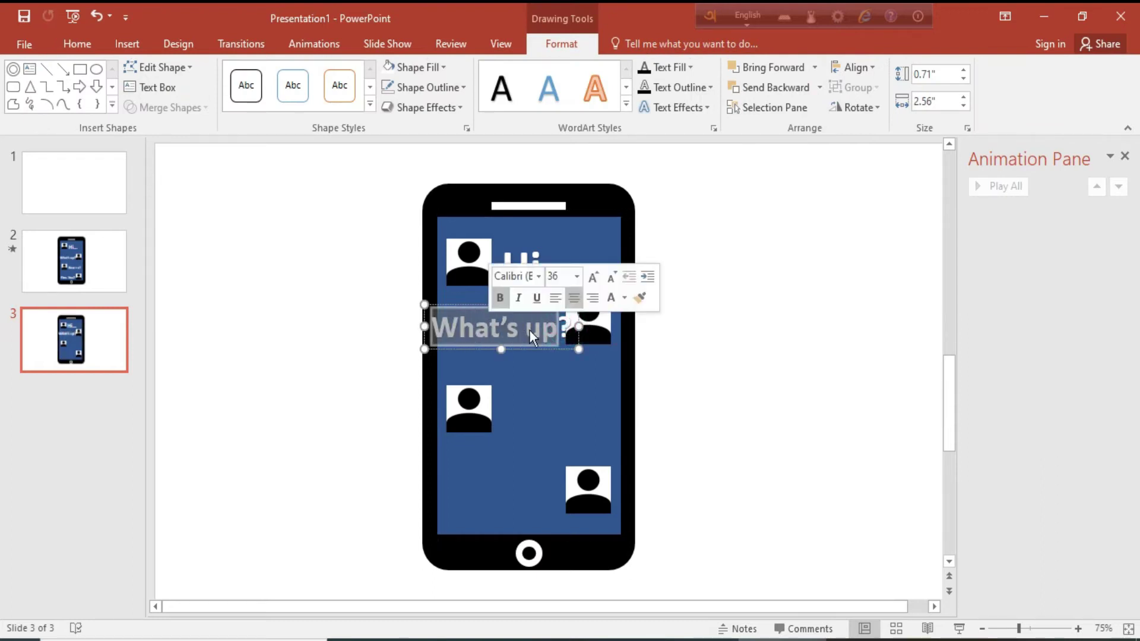
# Step: Shrink the What's up? text once more and place it just left of the right-side icon
pyautogui.click(563, 328)
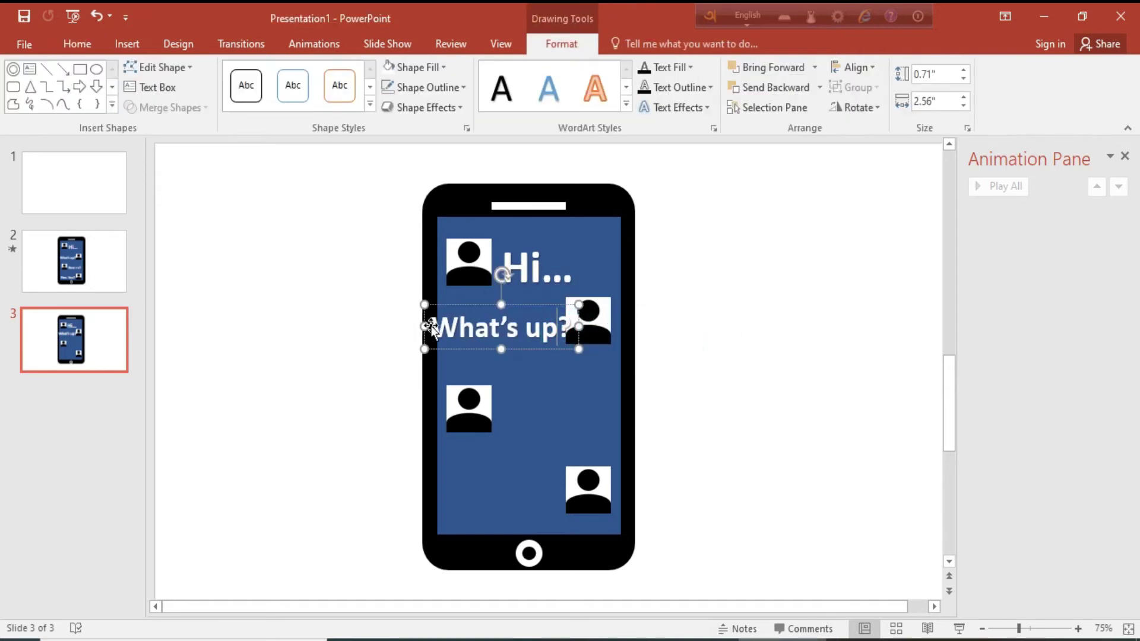
pyautogui.moveTo(437, 327); pyautogui.dragTo(574, 328)
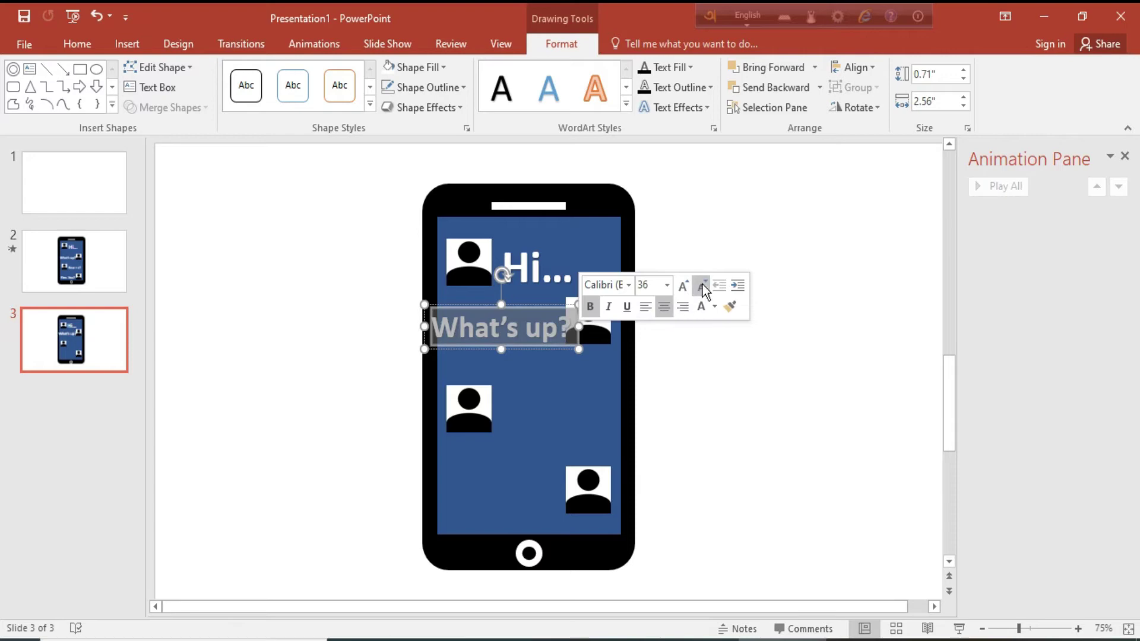
pyautogui.click(707, 285)
pyautogui.click(849, 409)
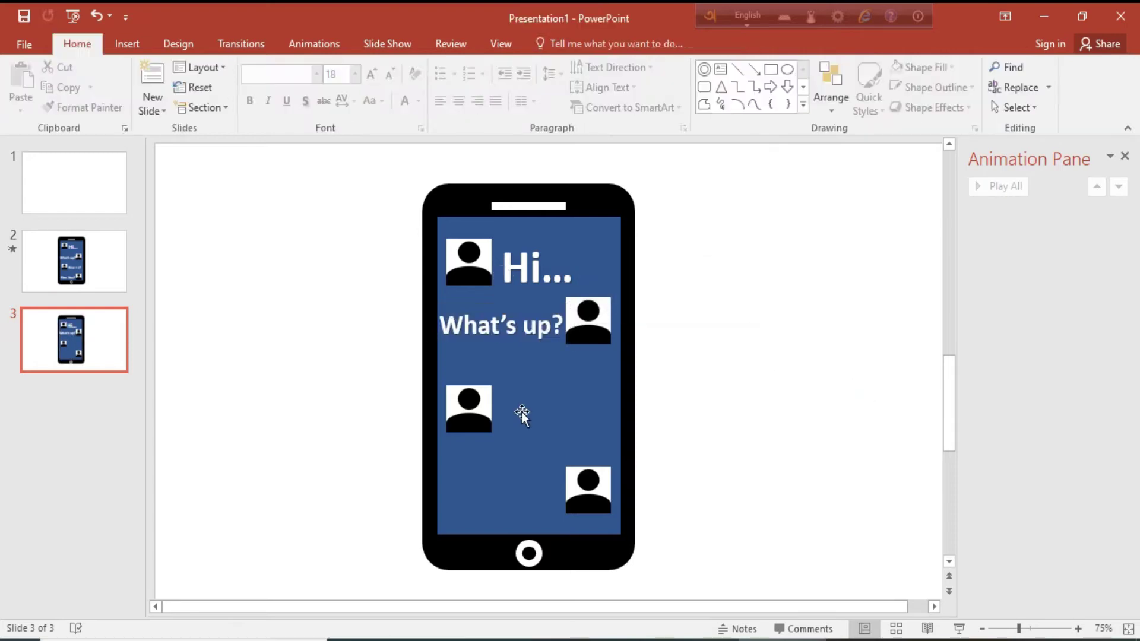
pyautogui.click(514, 338)
pyautogui.moveTo(509, 300); pyautogui.dragTo(514, 309)
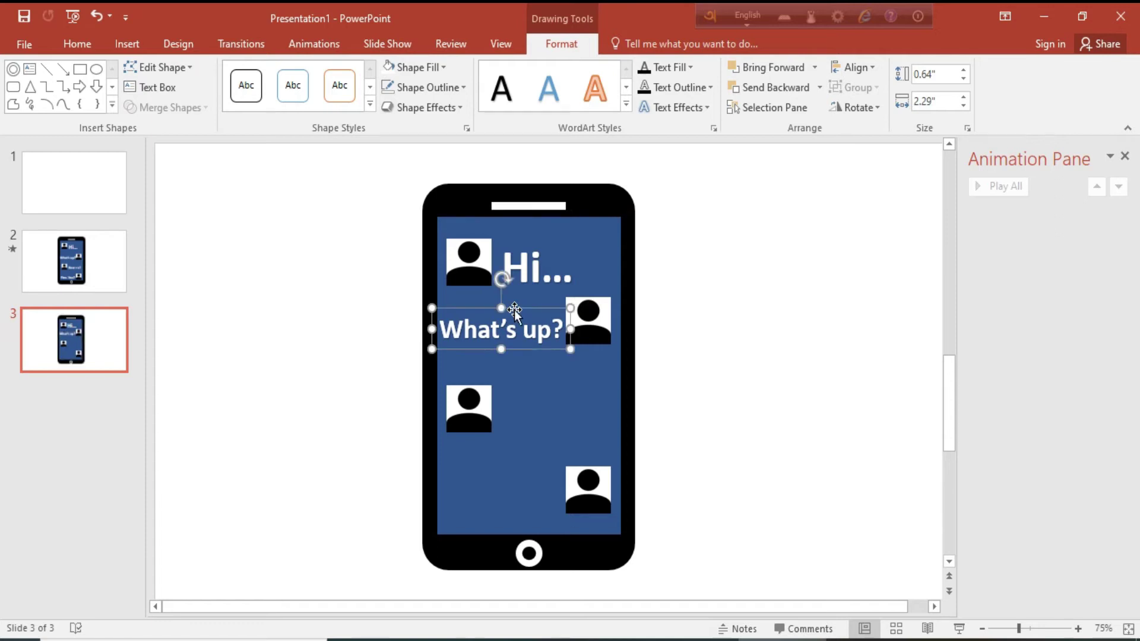
# Step: Duplicate the What's up? box beside the third person icon and retype it as 'How r u?'
pyautogui.hotkey('ctrl', 'd')
pyautogui.click(562, 336)
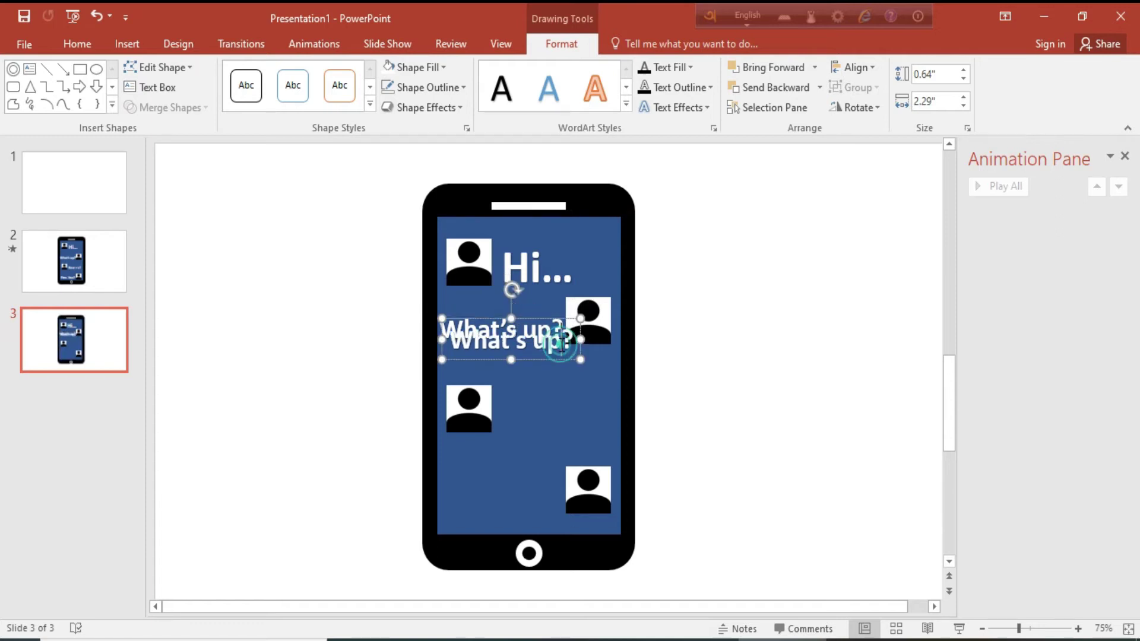
pyautogui.moveTo(544, 323); pyautogui.dragTo(590, 402)
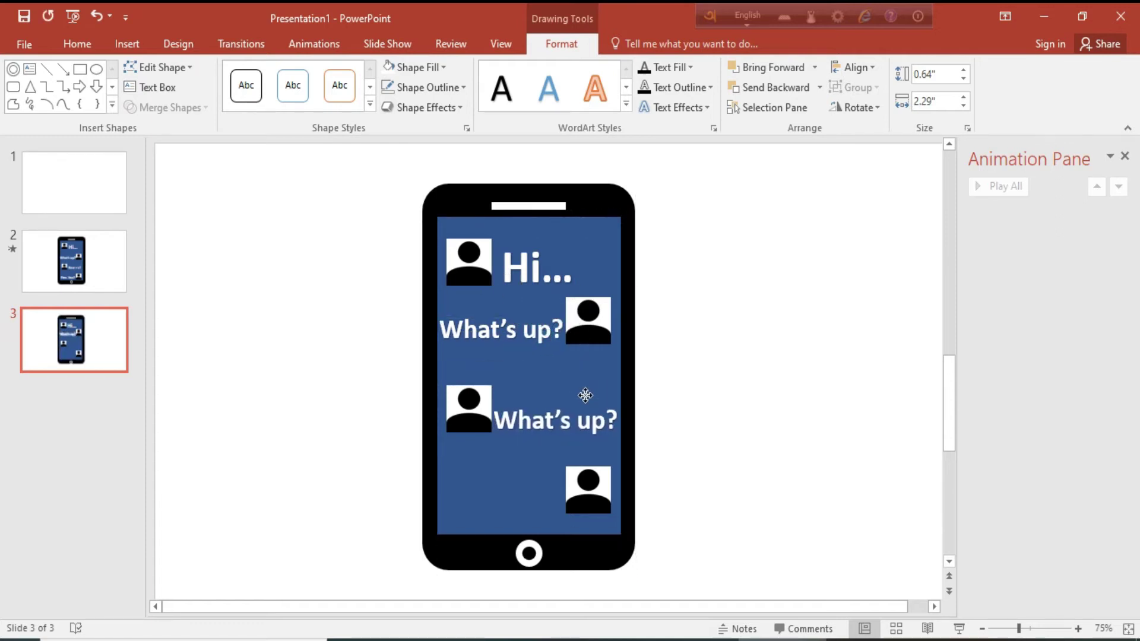
pyautogui.click(604, 420)
pyautogui.press('BackSpace')
pyautogui.press('BackSpace')
pyautogui.press('BackSpace')
pyautogui.press('BackSpace')
pyautogui.press('BackSpace')
pyautogui.press('BackSpace')
pyautogui.write('How r u')
pyautogui.moveTo(604, 416)
pyautogui.mouseDown()
pyautogui.moveTo(566, 399)
pyautogui.moveTo(574, 383)
pyautogui.mouseUp()
pyautogui.click(466, 392)
pyautogui.click(636, 365)
pyautogui.click(572, 381)
pyautogui.click(575, 384)
# Step: Duplicate the How r u? box beside the bottom icon and retype it as 'Fine.You?'
pyautogui.hotkey('ctrl', 'd')
pyautogui.moveTo(575, 410); pyautogui.dragTo(514, 489)
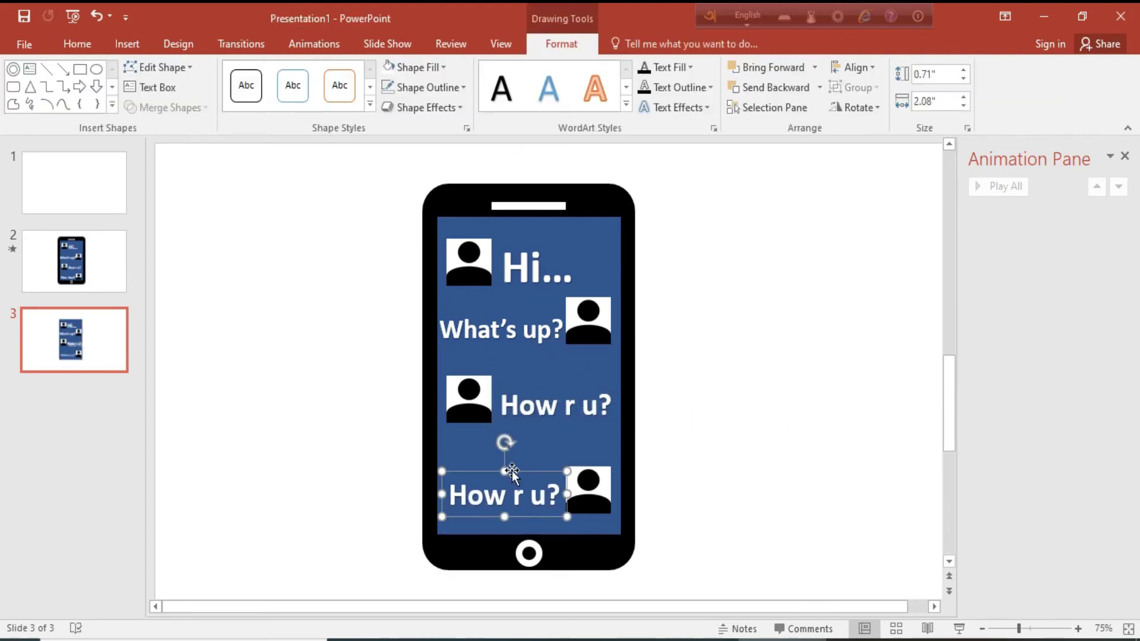
pyautogui.click(533, 495)
pyautogui.press('BackSpace')
pyautogui.press('BackSpace')
pyautogui.press('BackSpace')
pyautogui.press('BackSpace')
pyautogui.write('Fine.Yo')
pyautogui.click(716, 453)
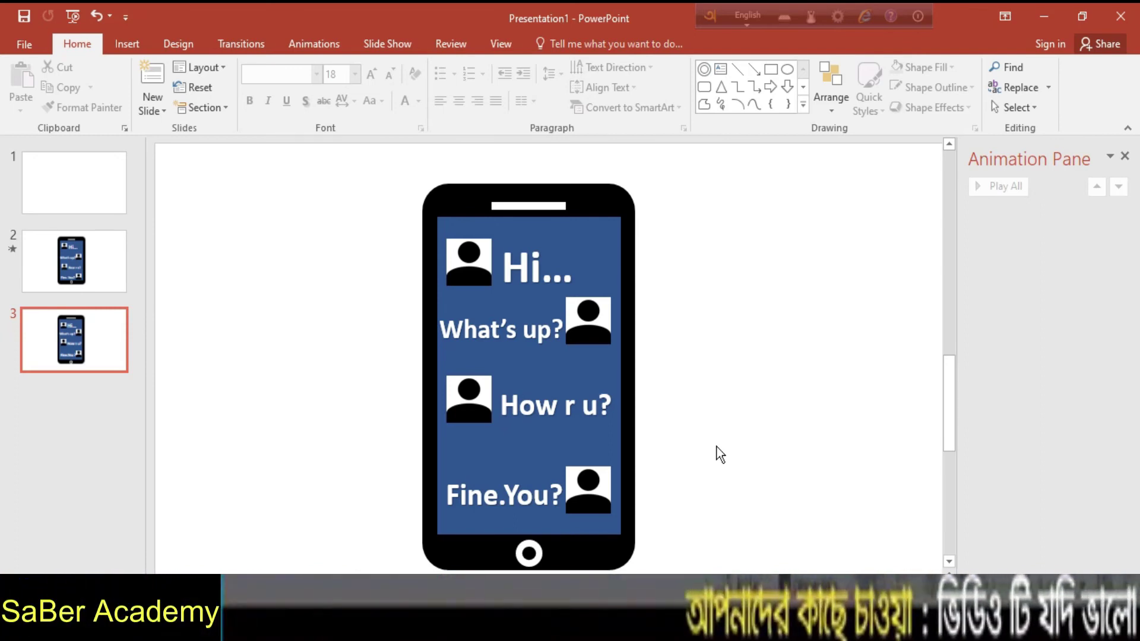
# Step: Apply a Zoom entrance to the grouped phone with a 00.75 duration
pyautogui.click(632, 223)
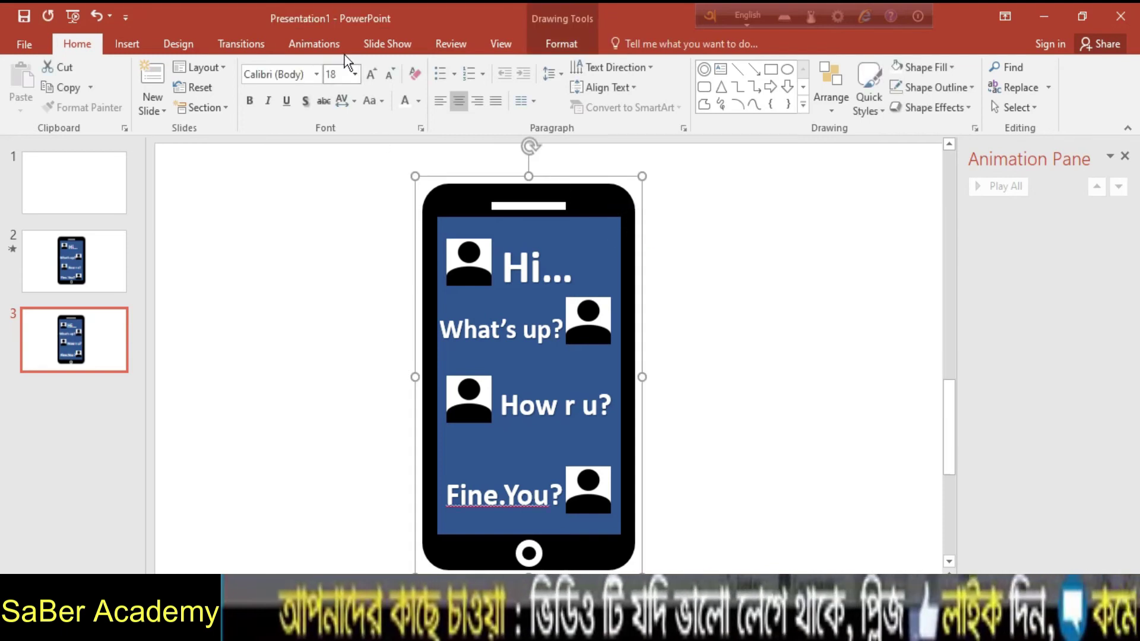
pyautogui.click(341, 47)
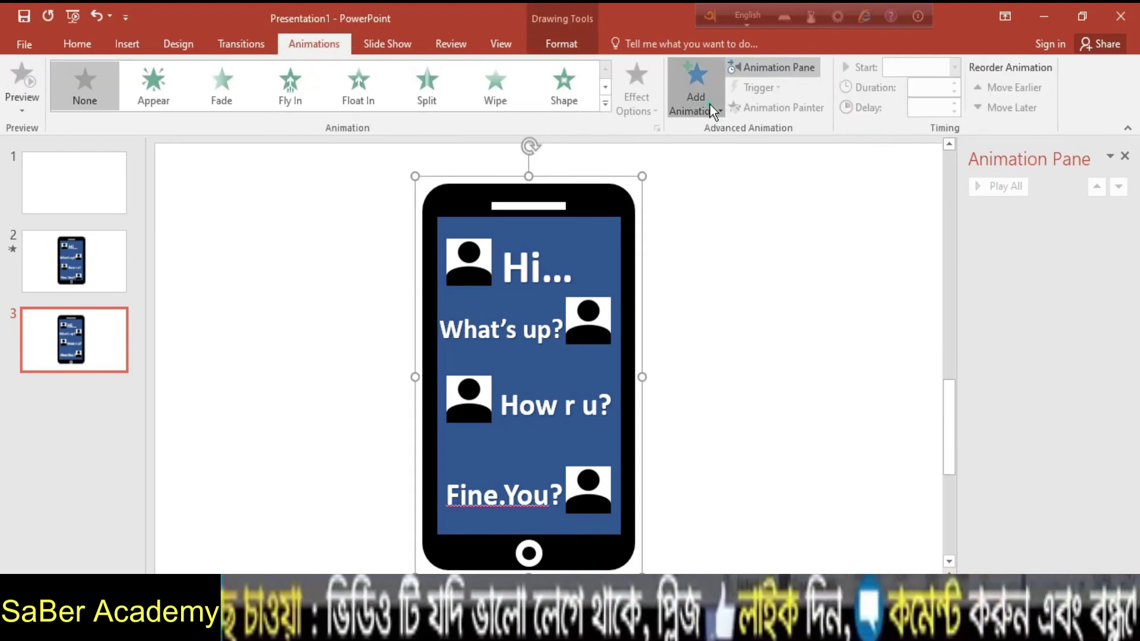
pyautogui.click(711, 106)
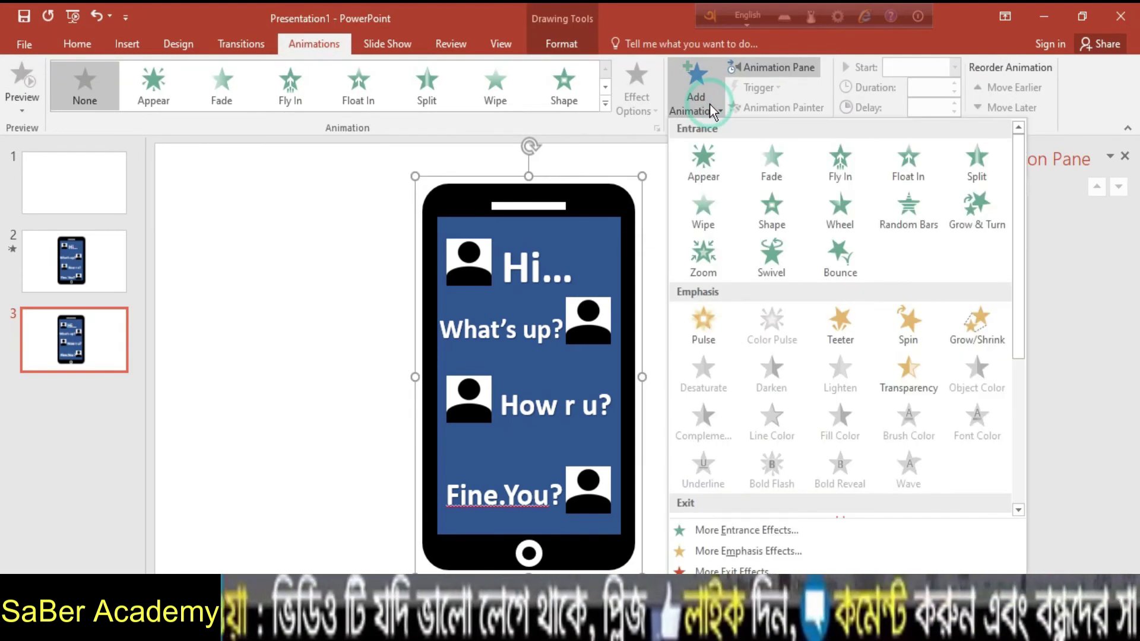
pyautogui.click(707, 258)
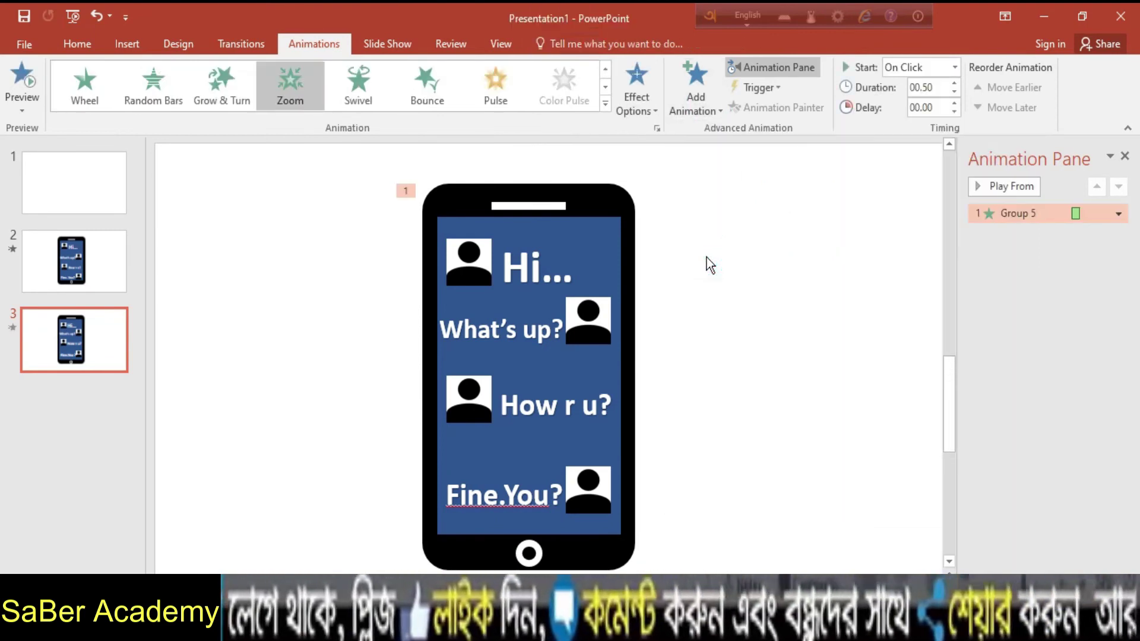
pyautogui.click(954, 84)
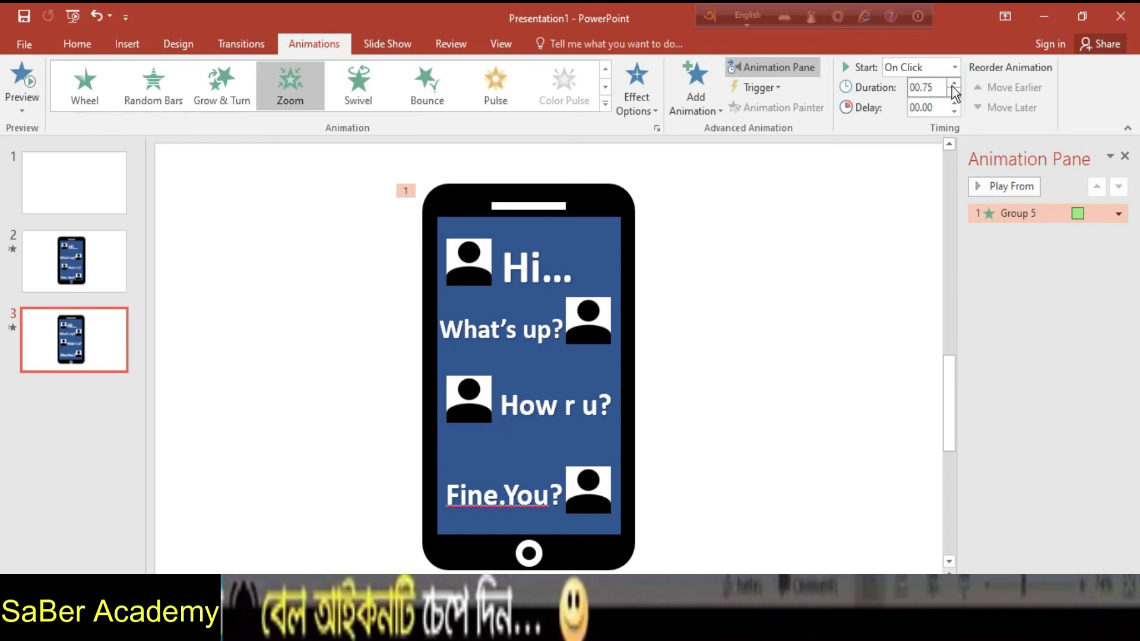
# Step: Give the top person icon beside Hi... a Zoom entrance, After Previous, 00.75 duration
pyautogui.click(487, 249)
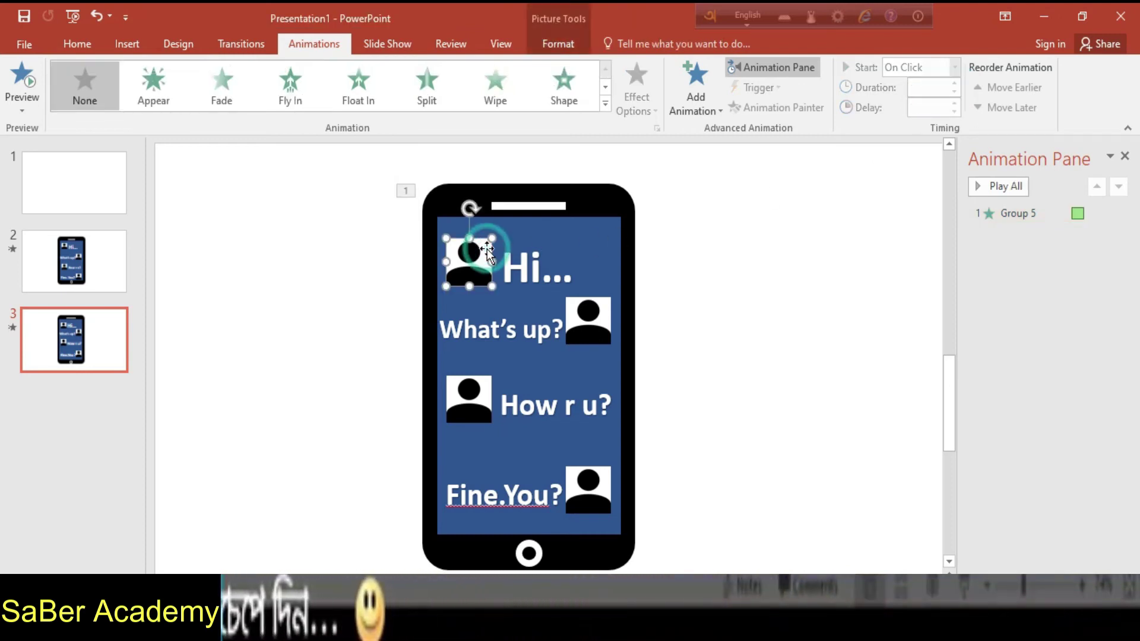
pyautogui.click(696, 95)
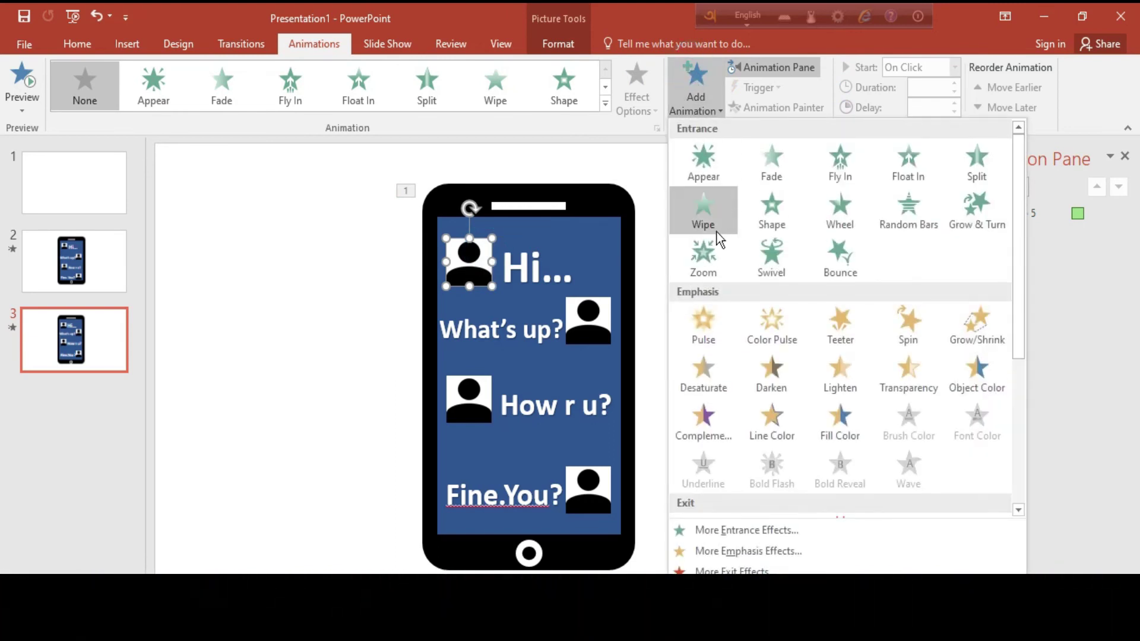
pyautogui.click(708, 252)
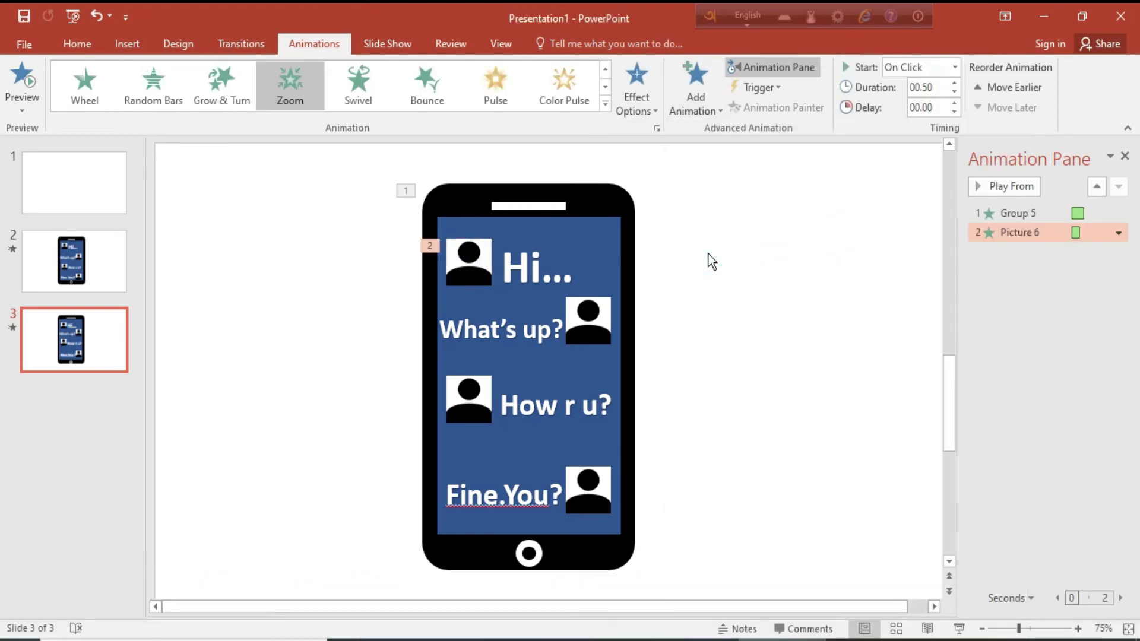
pyautogui.click(955, 70)
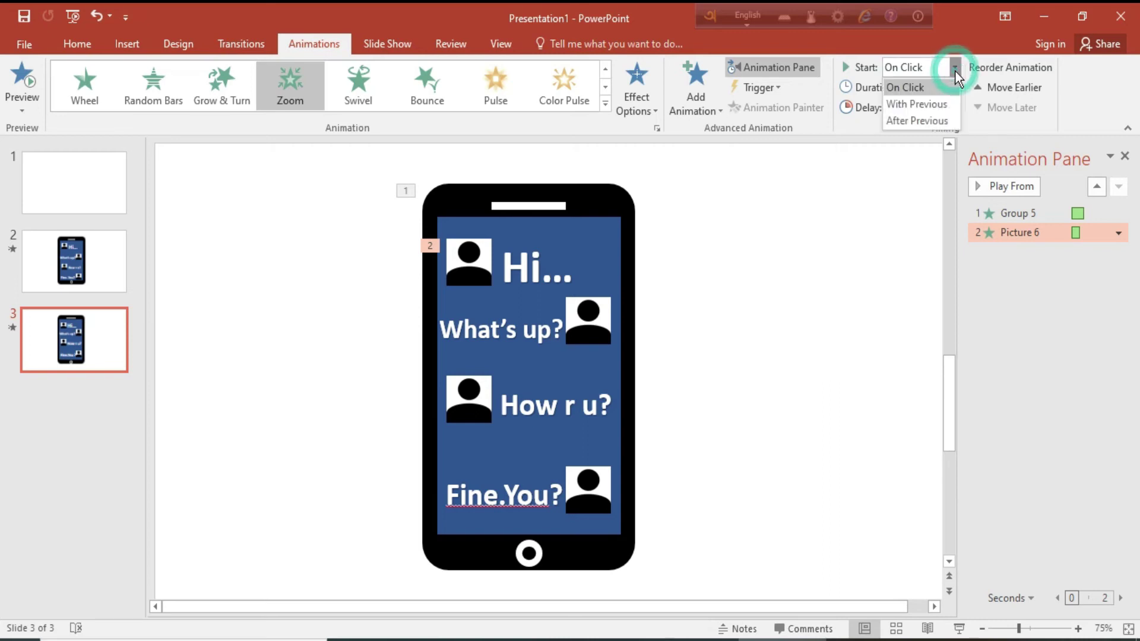
pyautogui.click(928, 121)
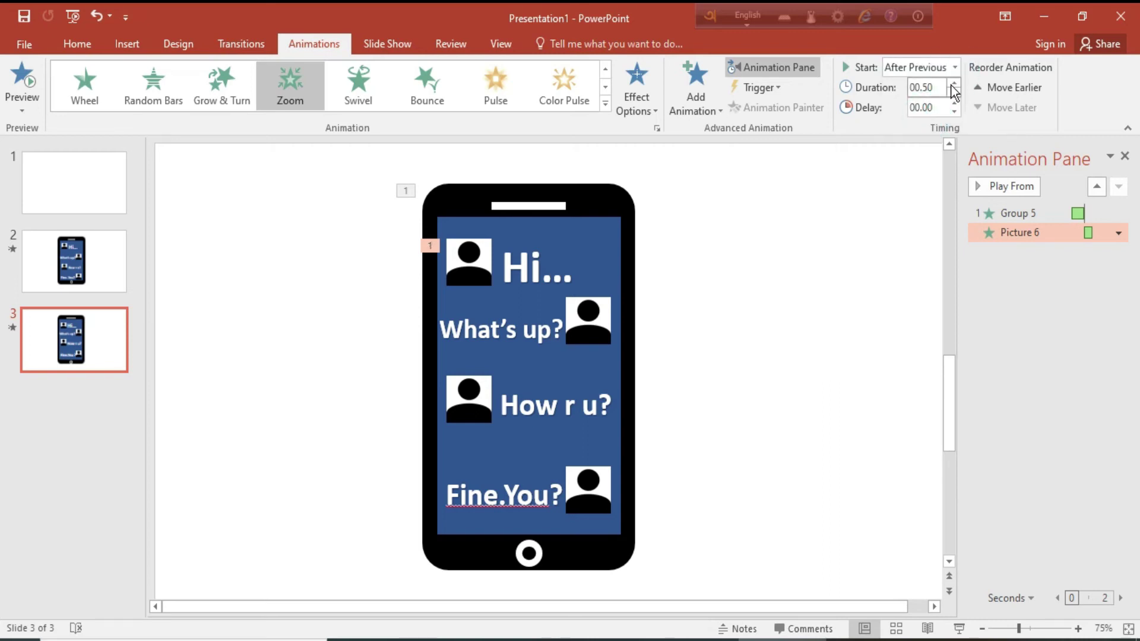
pyautogui.click(954, 83)
pyautogui.click(486, 263)
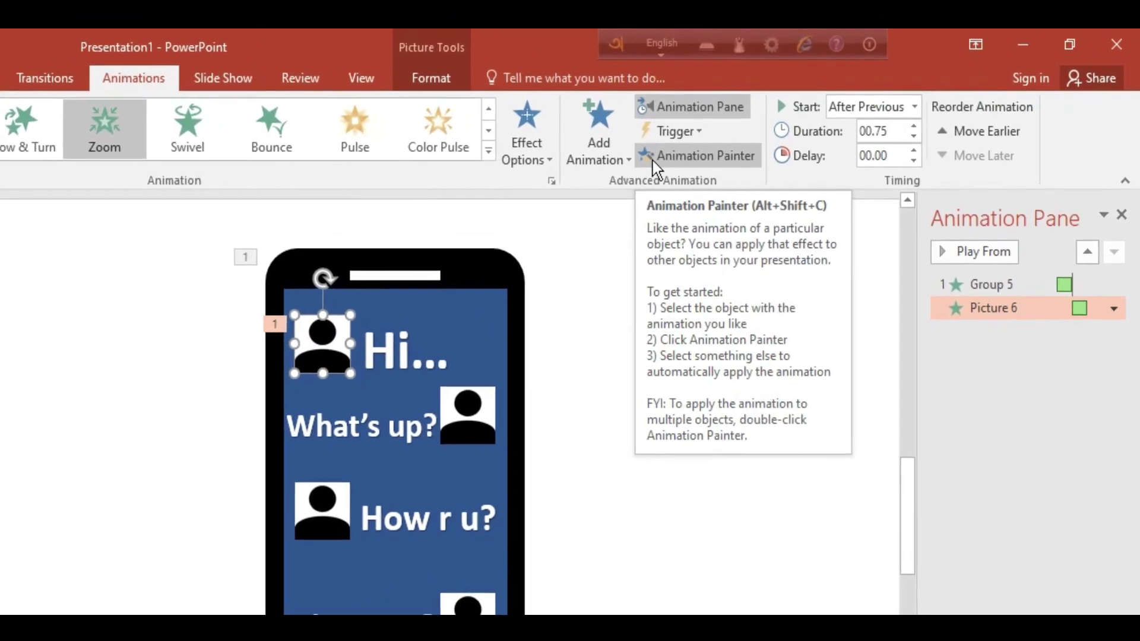
# Step: Paint the icon's Zoom animation onto the Hi... message, second person icon and What's up? message
pyautogui.click(653, 162)
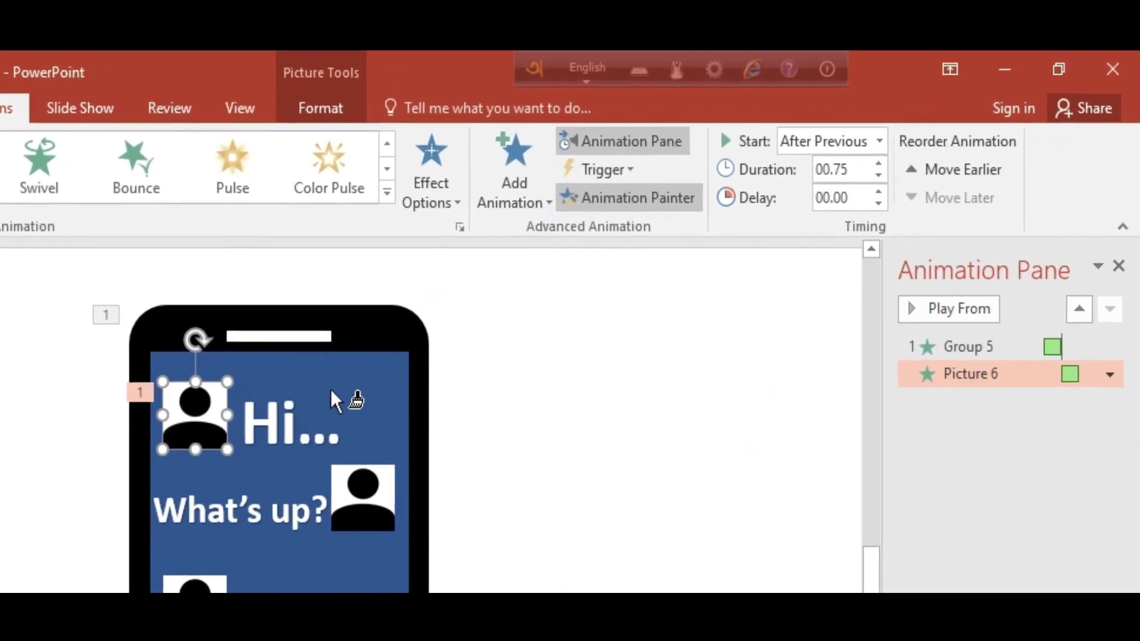
pyautogui.click(535, 256)
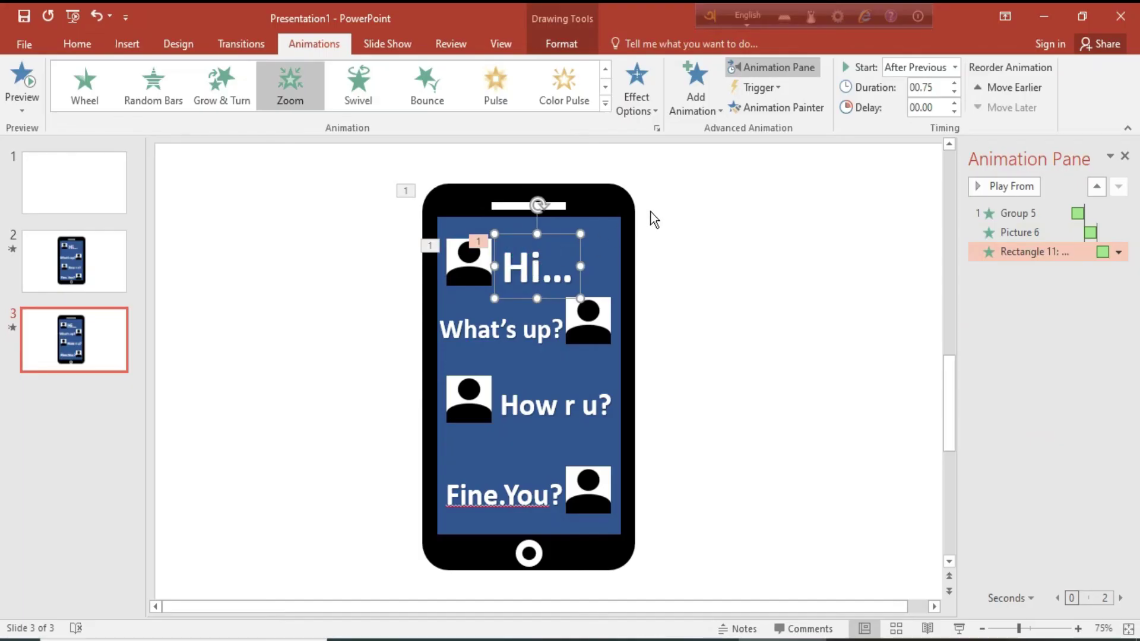
pyautogui.click(734, 112)
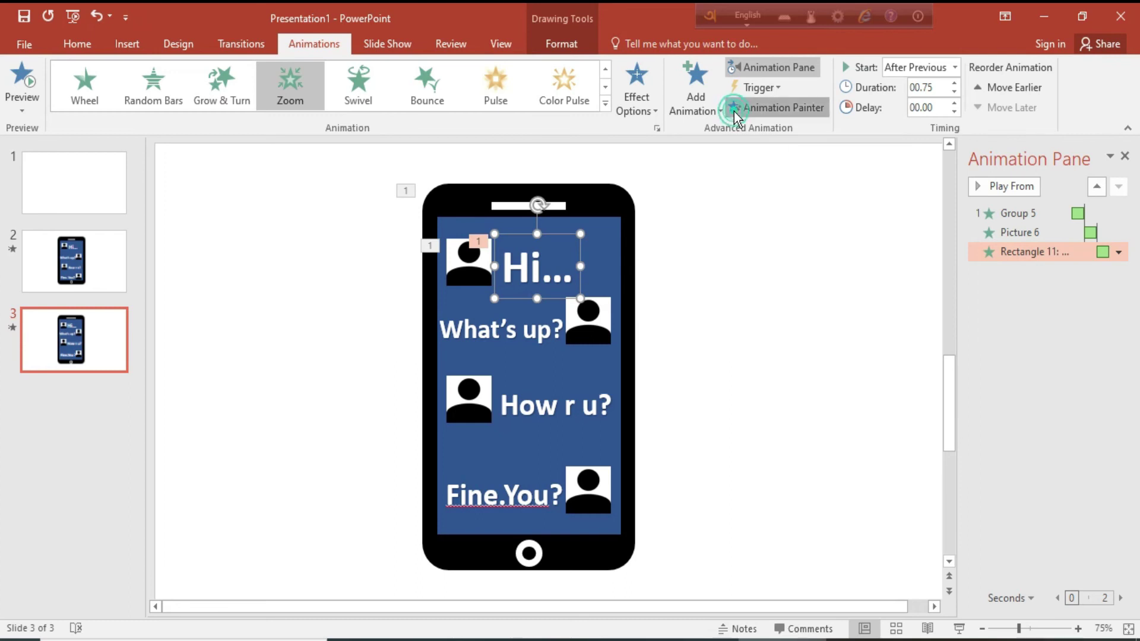
pyautogui.click(592, 321)
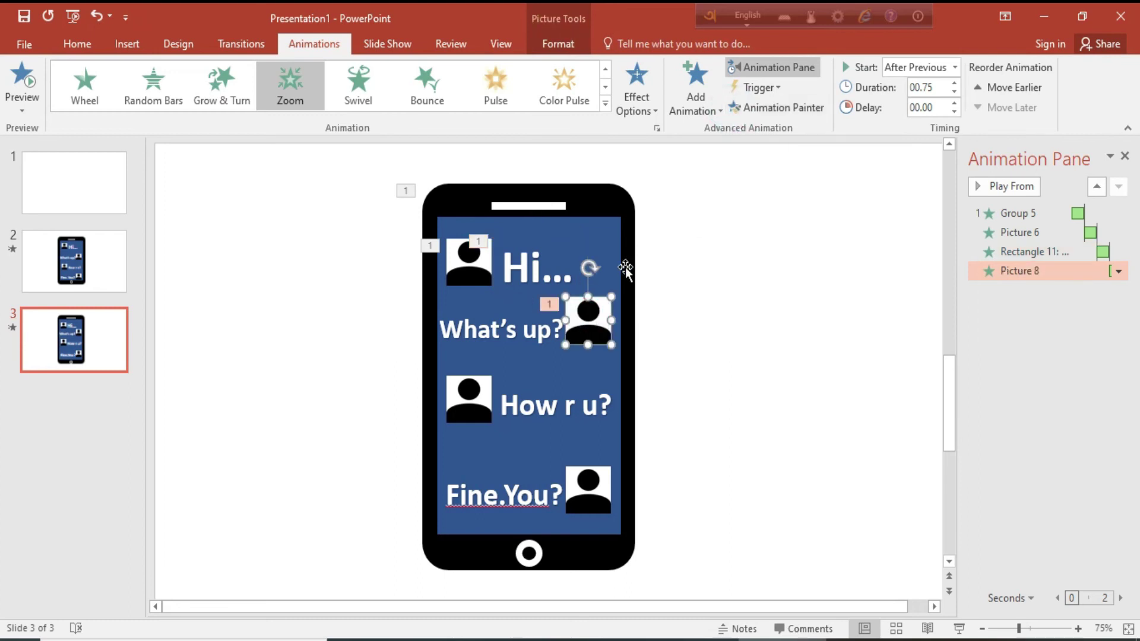
pyautogui.click(729, 109)
pyautogui.click(629, 321)
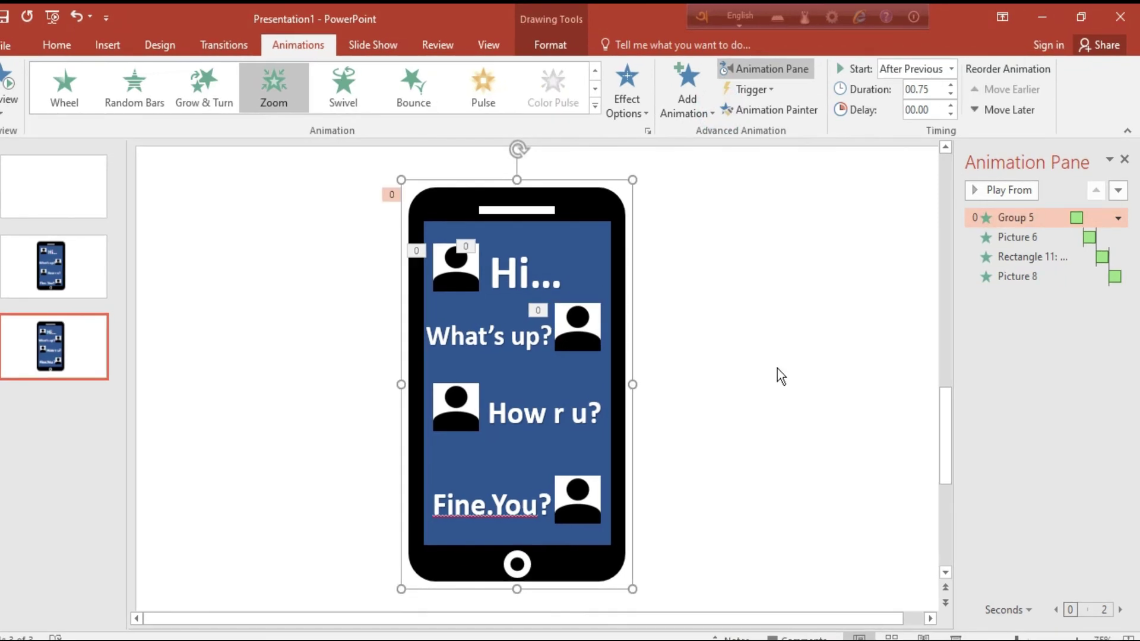
pyautogui.click(561, 337)
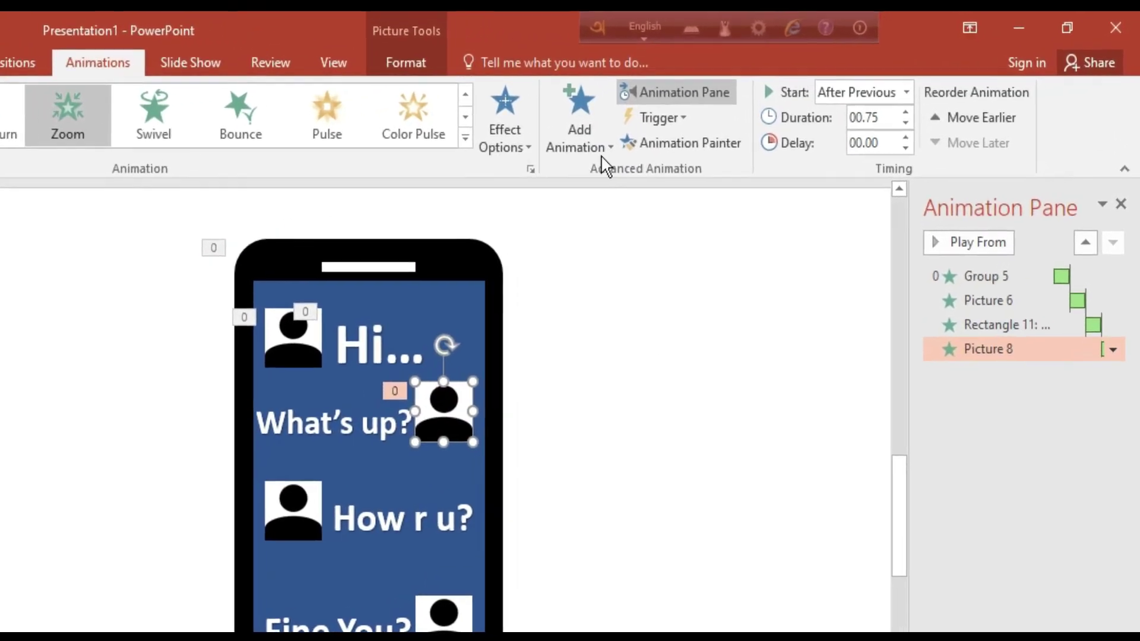
pyautogui.click(608, 151)
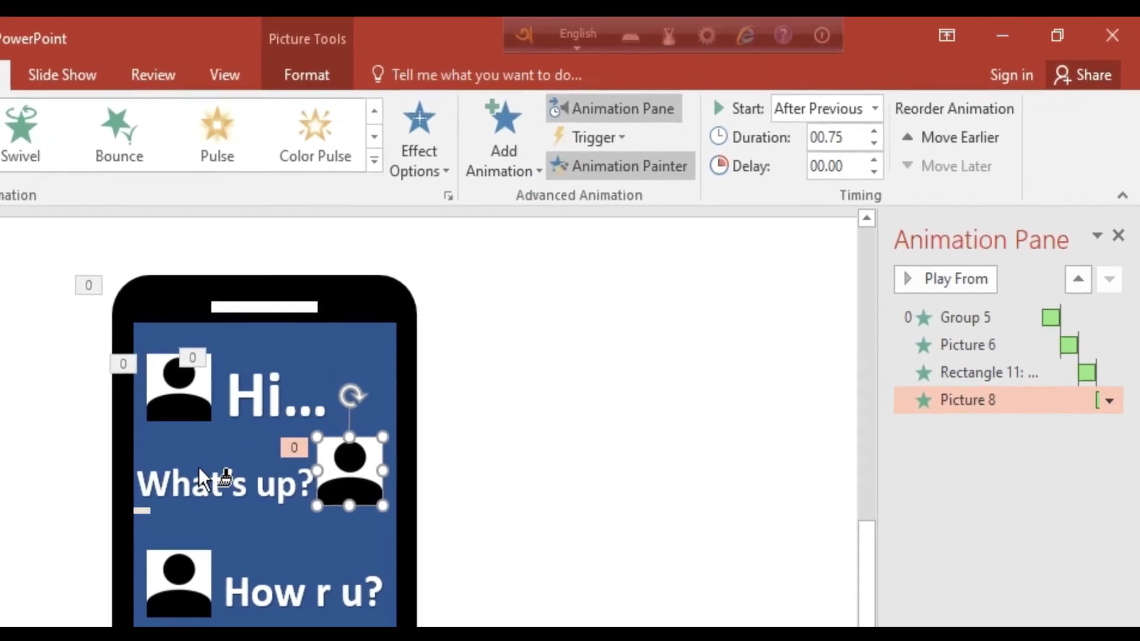
pyautogui.click(286, 423)
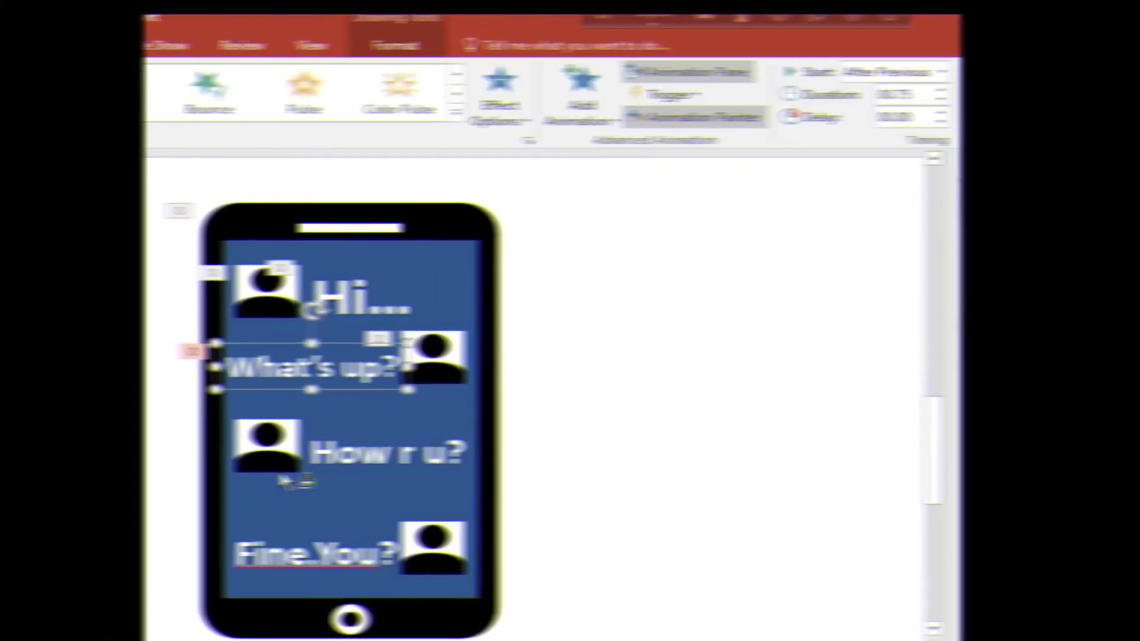
# Step: Paint the same Zoom animation onto How r u?, the bottom person icon and Fine.You?
pyautogui.click(466, 393)
pyautogui.click(654, 116)
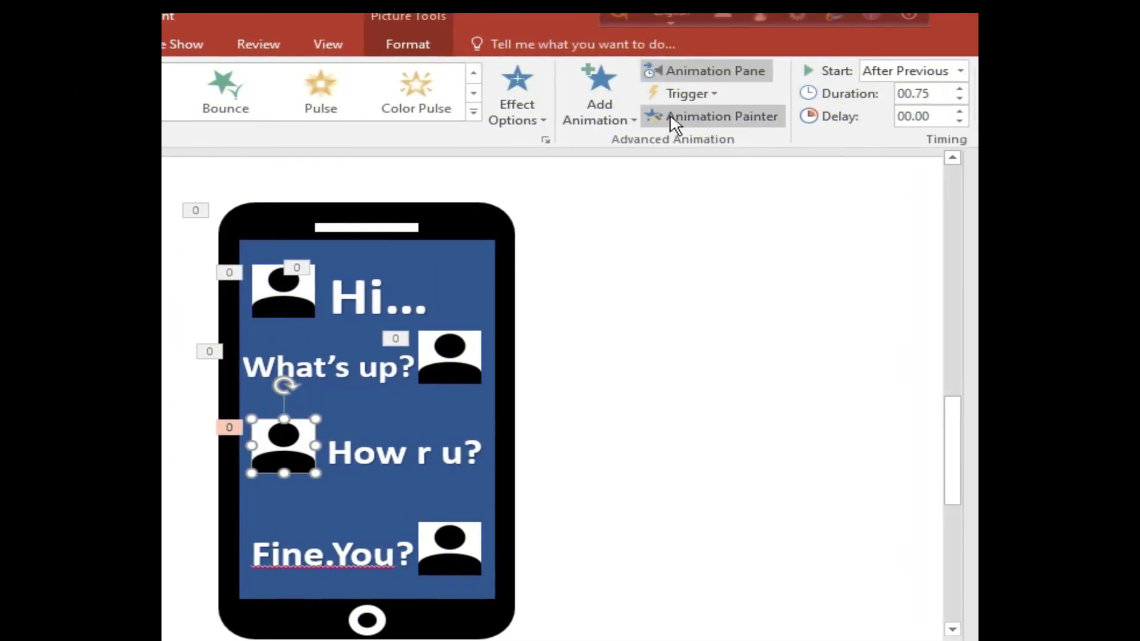
pyautogui.click(410, 447)
pyautogui.click(654, 116)
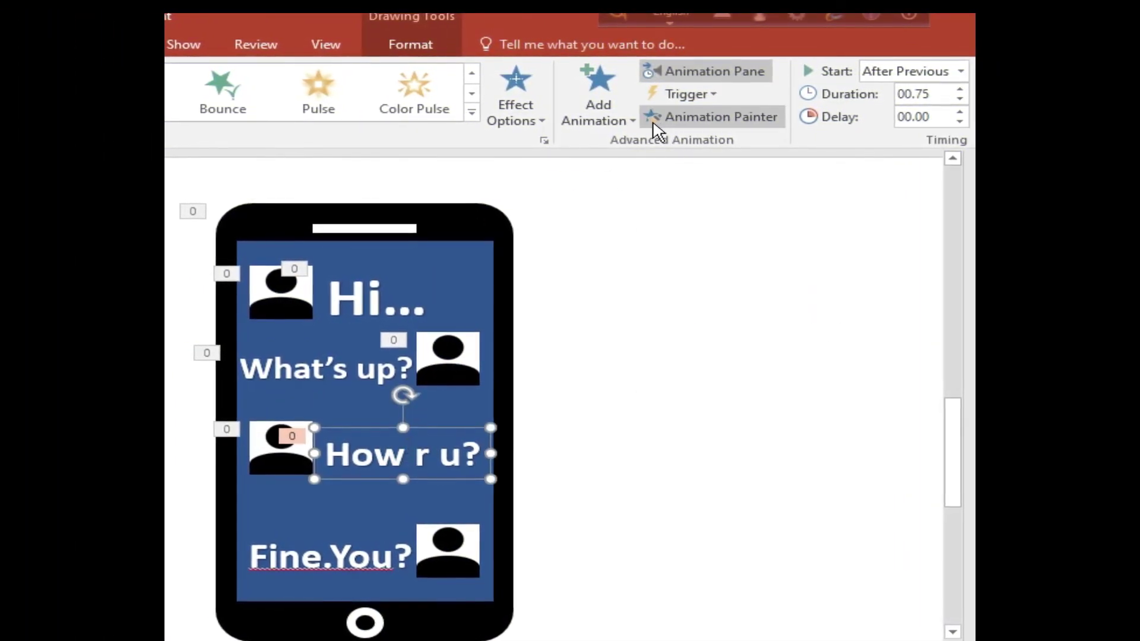
pyautogui.click(435, 542)
pyautogui.click(654, 116)
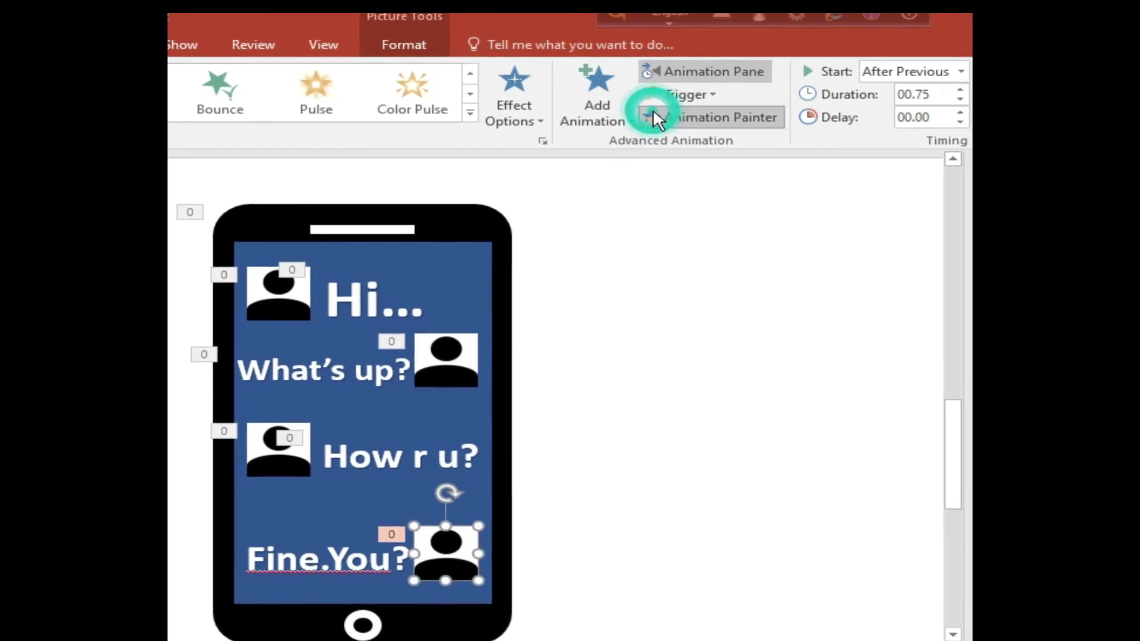
pyautogui.click(350, 546)
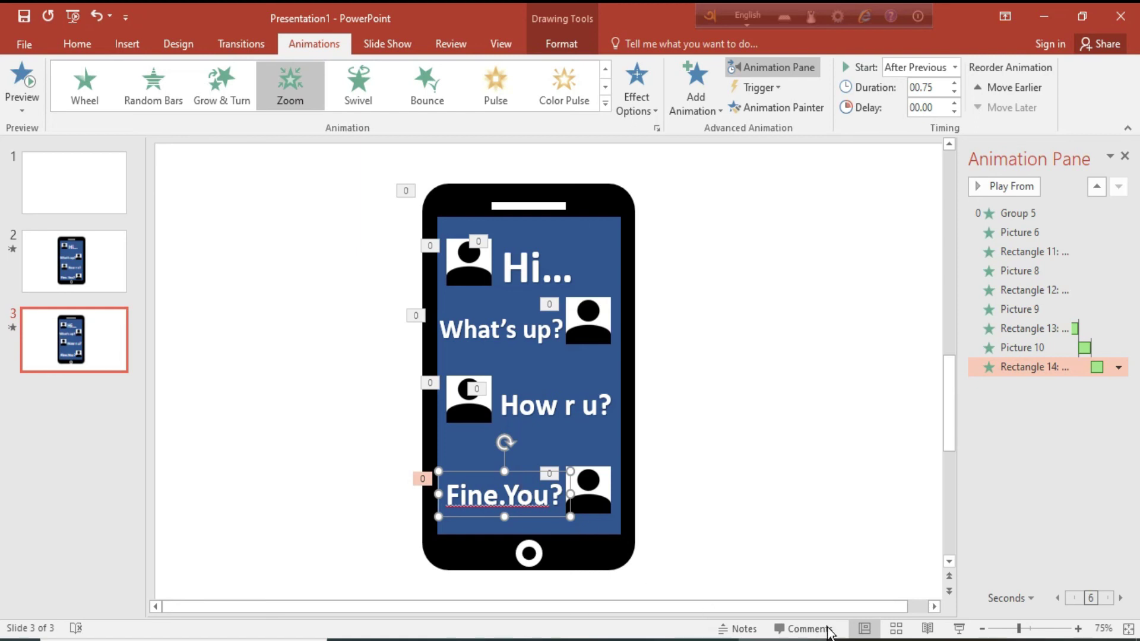
pyautogui.click(960, 630)
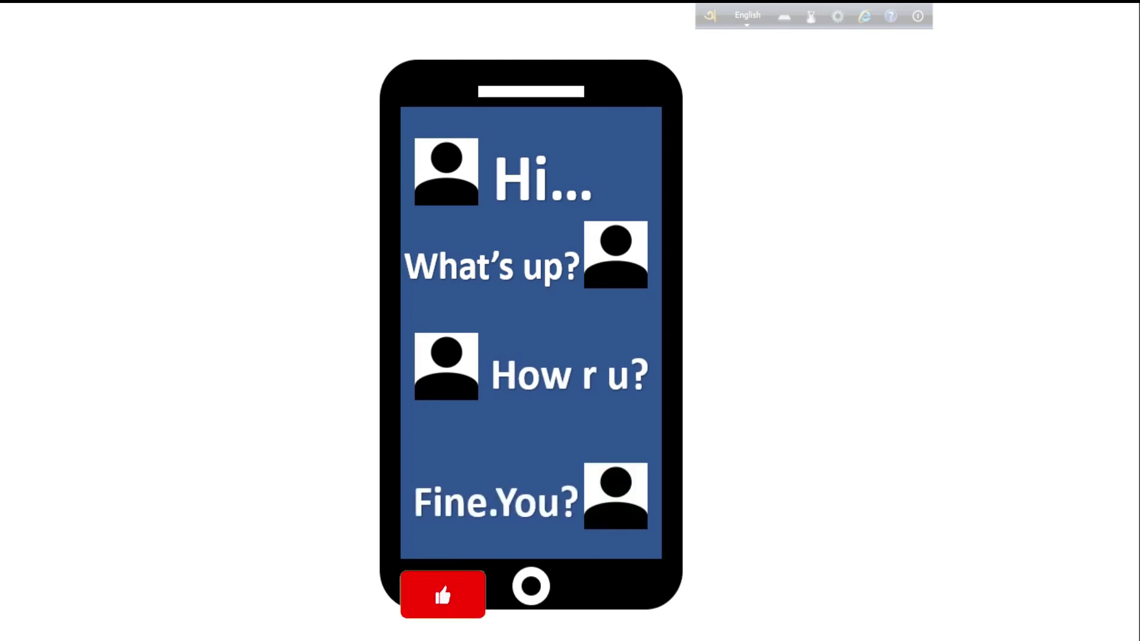
pyautogui.click(803, 328)
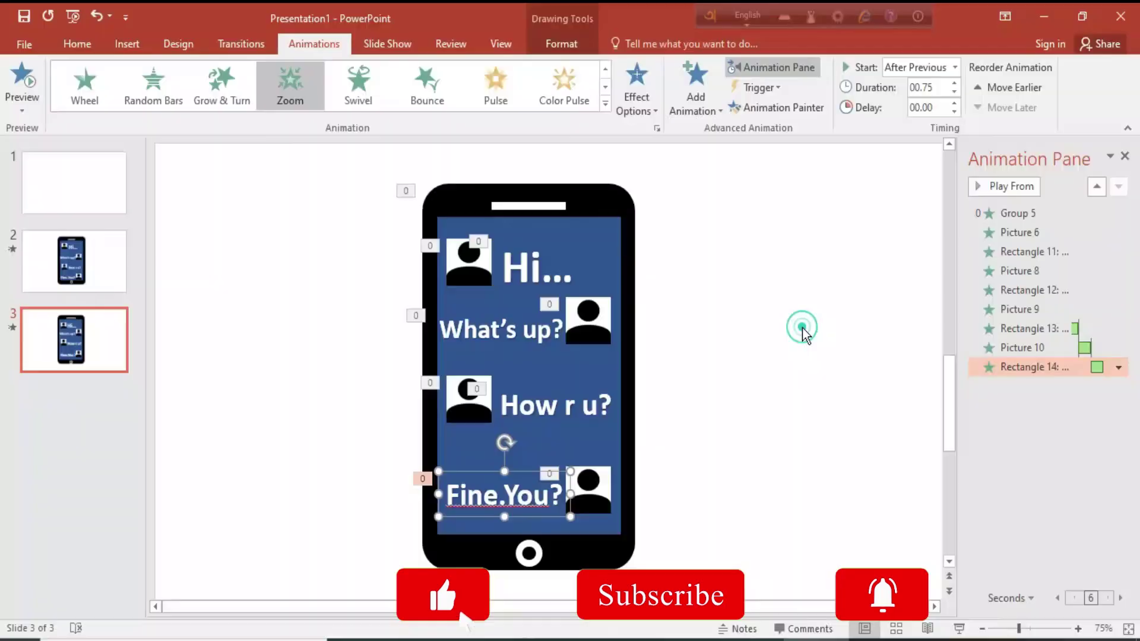